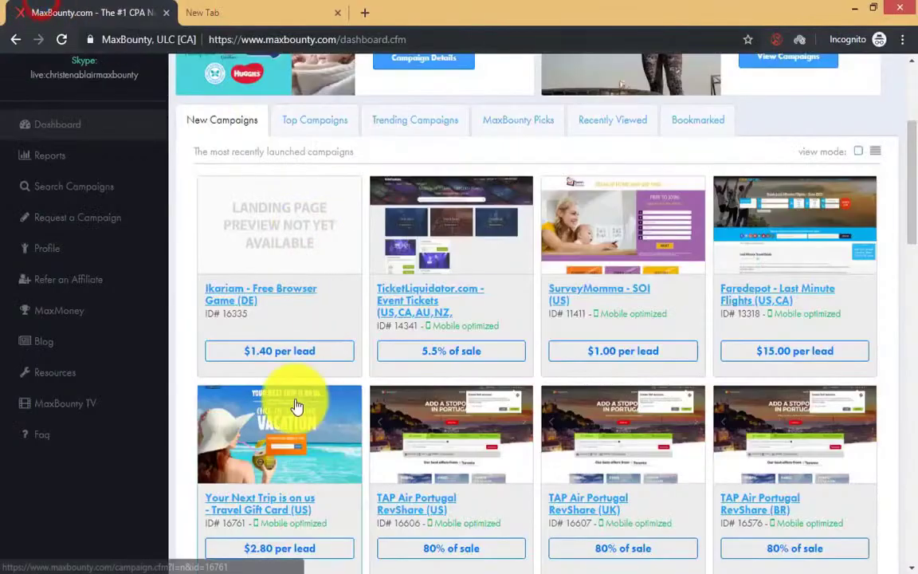
scroll(297, 407, "up", 2)
scroll(241, 401, "down", 2)
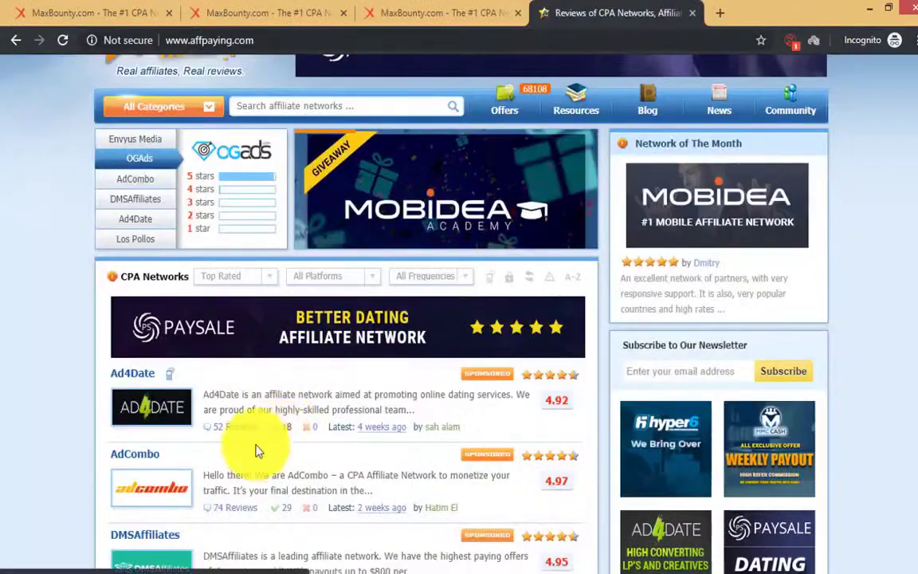
scroll(247, 447, "down", 1)
scroll(219, 442, "down", 4)
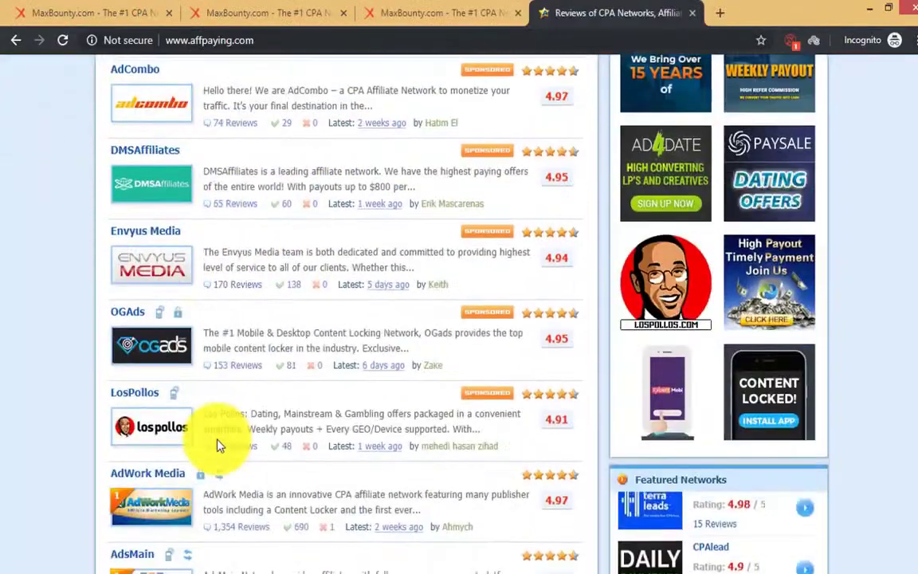
scroll(239, 478, "down", 4)
scroll(365, 420, "down", 3)
scroll(348, 420, "up", 5)
scroll(349, 416, "up", 7)
left_click(249, 353)
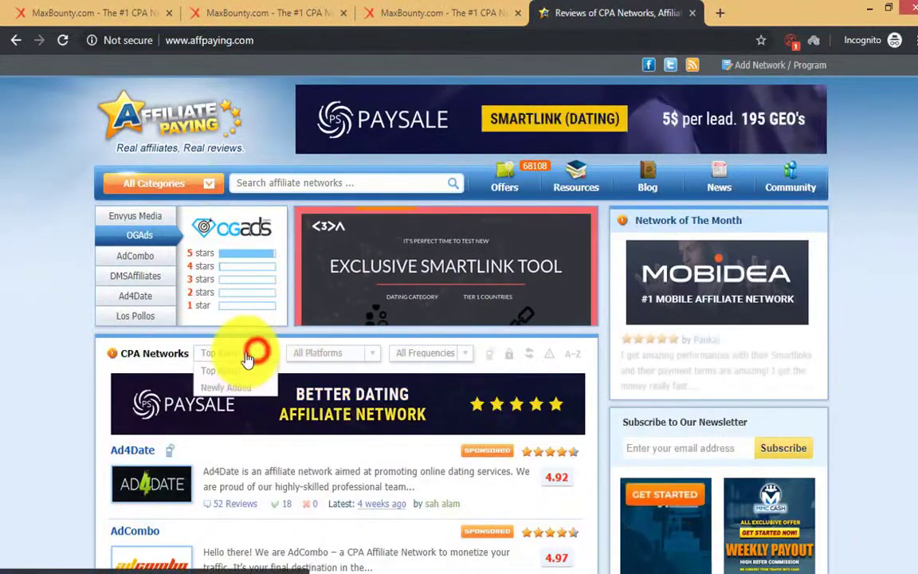
left_click(363, 356)
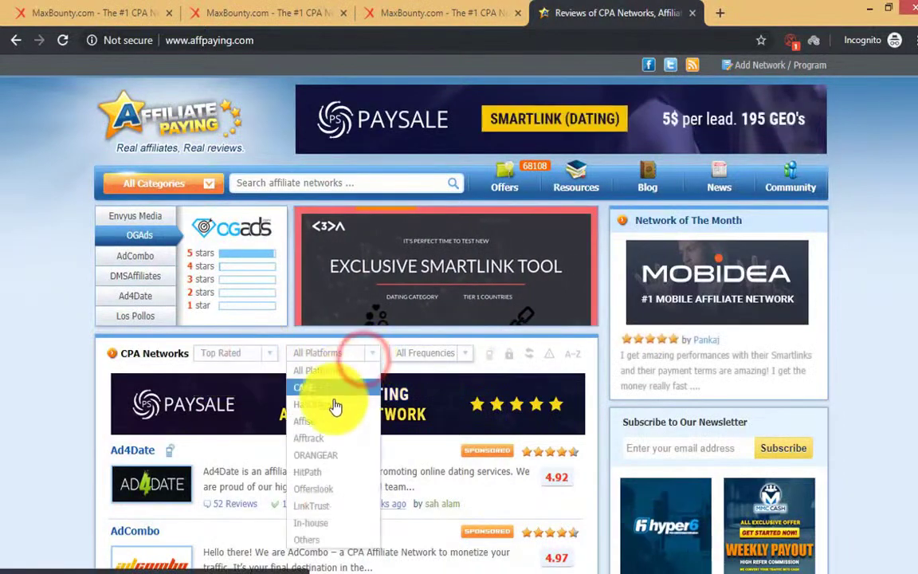
left_click(460, 353)
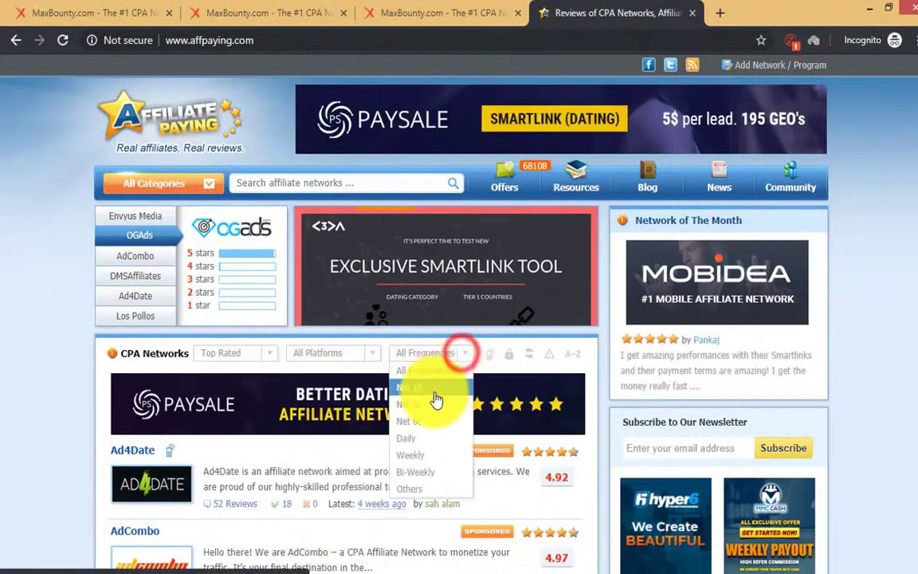
left_click(10, 437)
scroll(297, 455, "down", 2)
scroll(247, 451, "down", 3)
scroll(263, 446, "up", 5)
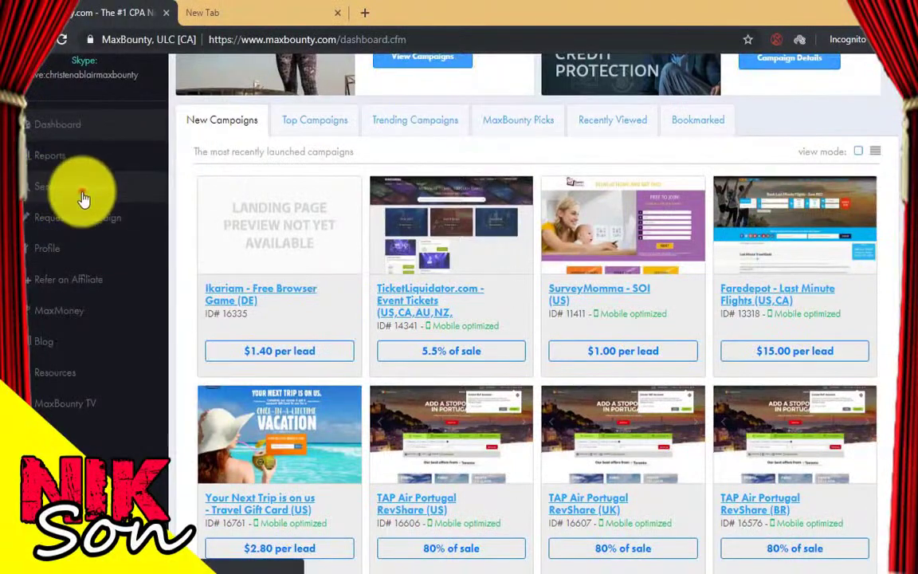
Search MaxBounty campaigns with My Approved Offers ticked and country set to United States
left_click(83, 197)
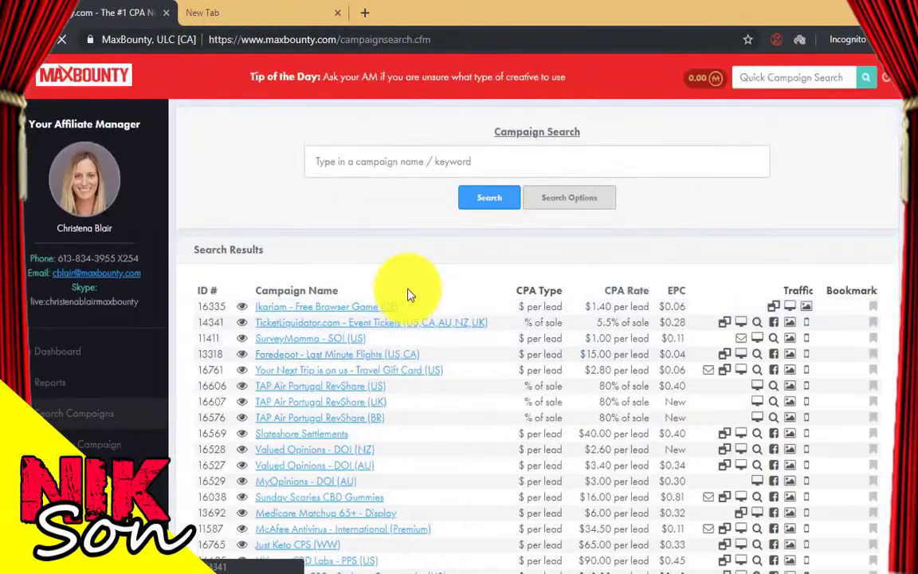
scroll(478, 207, "down", 1)
scroll(549, 133, "down", 1)
scroll(561, 140, "up", 1)
left_click(568, 123)
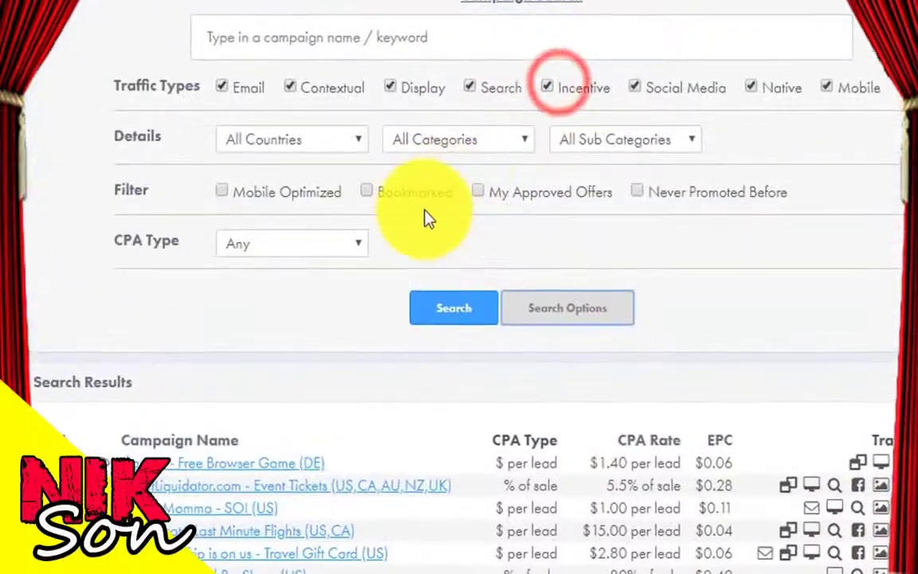
scroll(427, 217, "down", 1)
left_click(477, 83)
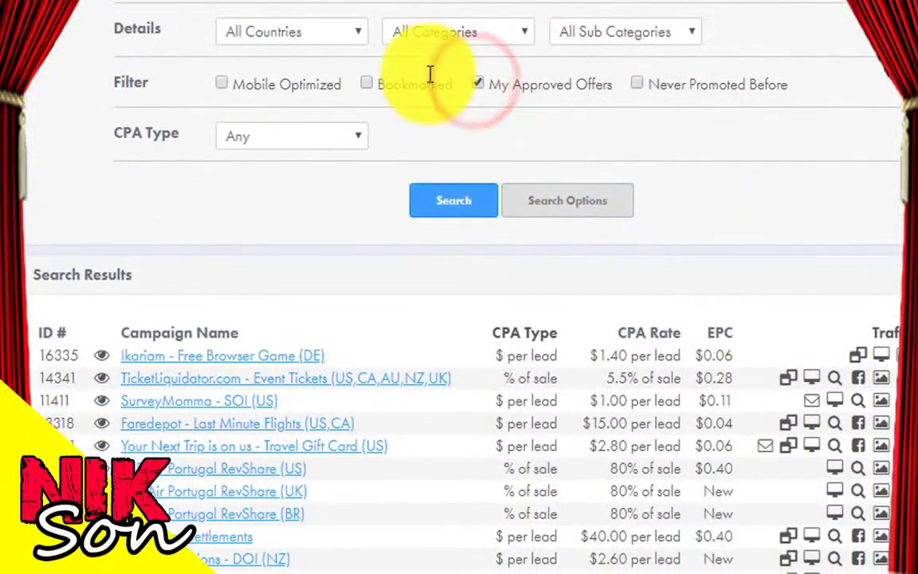
left_click(327, 31)
left_click(306, 125)
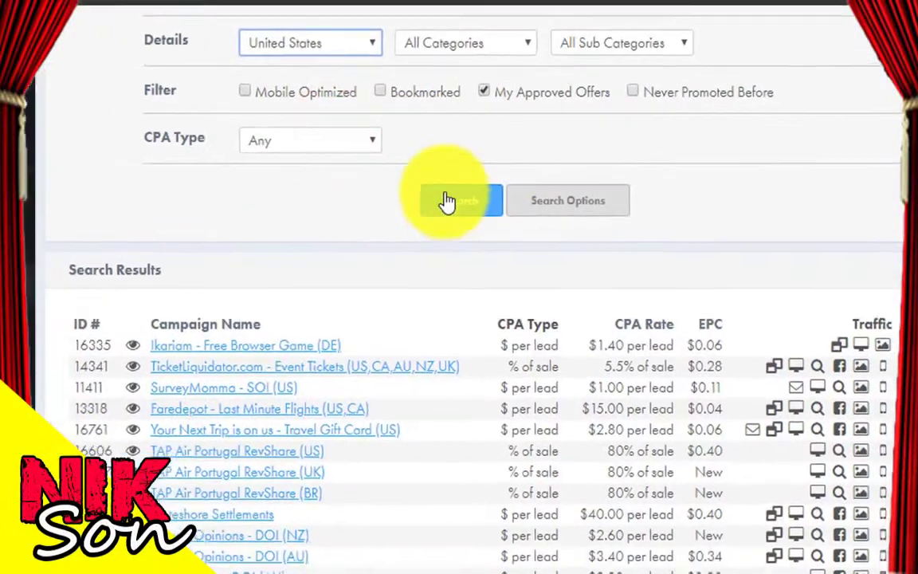
left_click(447, 202)
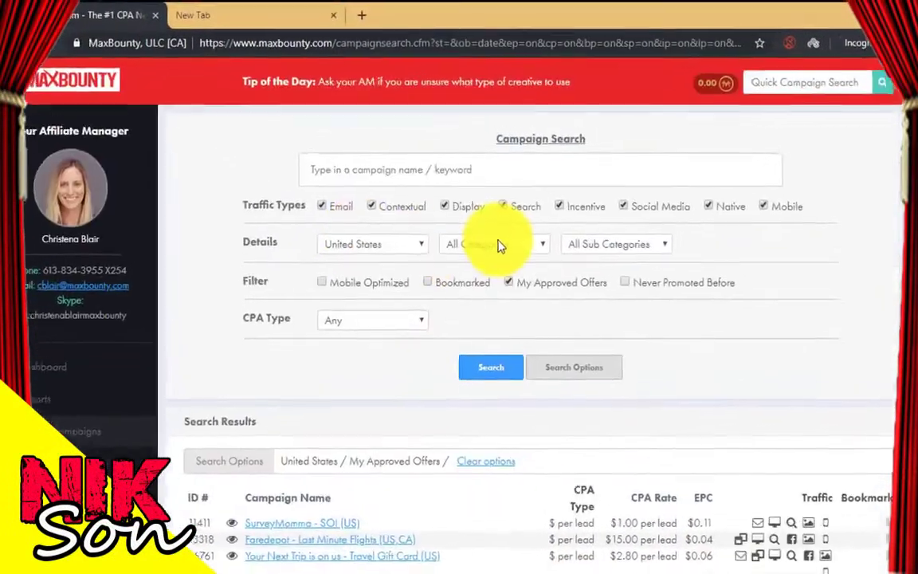
Filter campaigns by category and open Eagle Cash Loans and other offers in new tabs
left_click(512, 317)
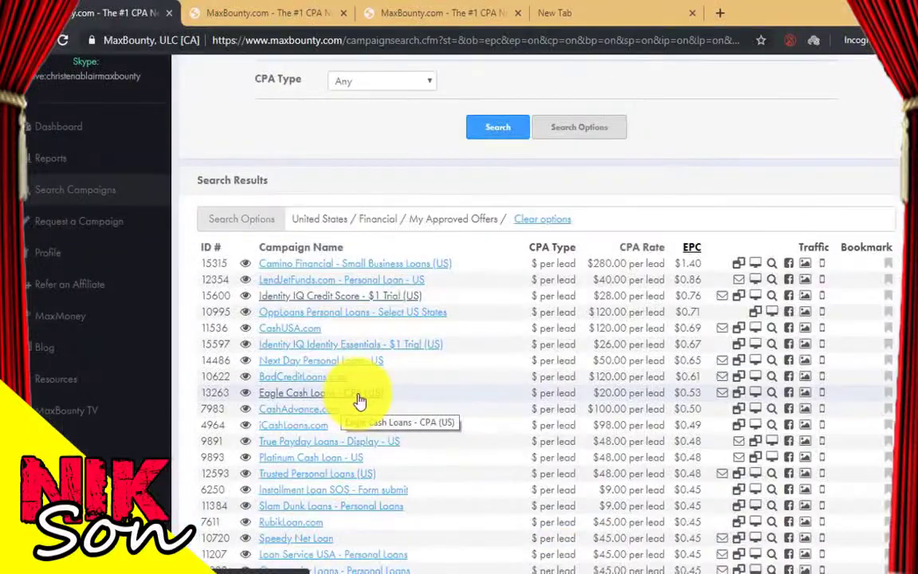
right_click(362, 401)
left_click(395, 409)
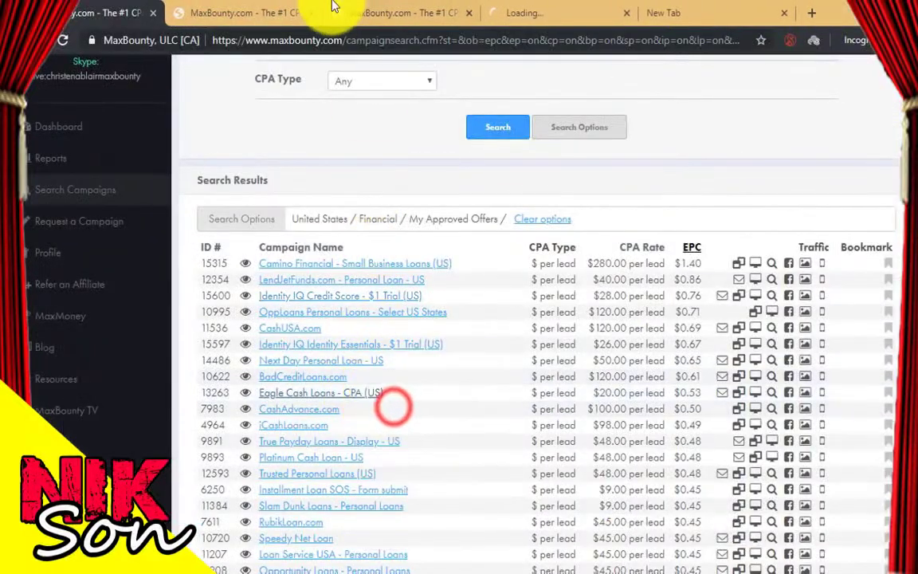
left_click(267, 9)
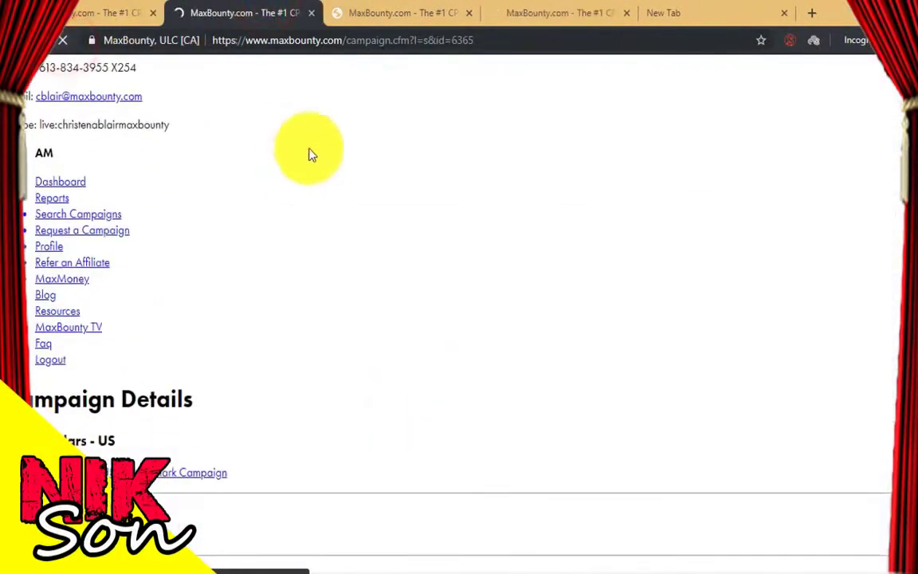
left_click(383, 13)
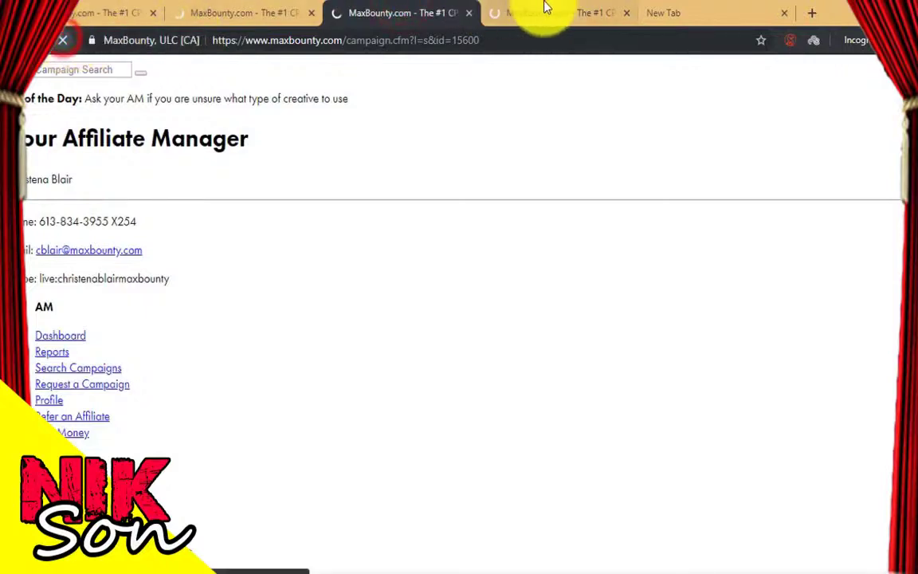
left_click(545, 7)
left_click(245, 7)
Review the Identity IQ Credit Score $1 Trial offer details against the surveys campaign 6365
scroll(412, 319, "up", 2)
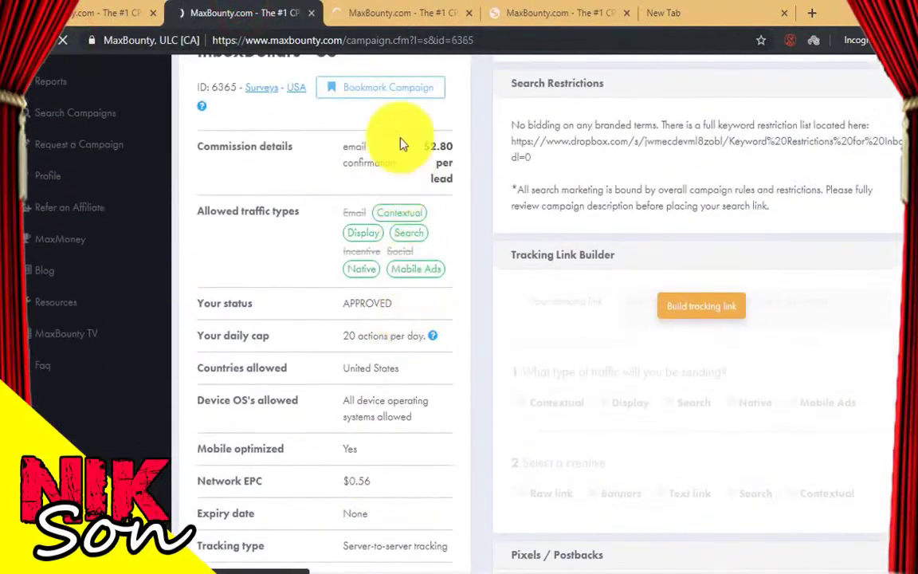
left_click(379, 7)
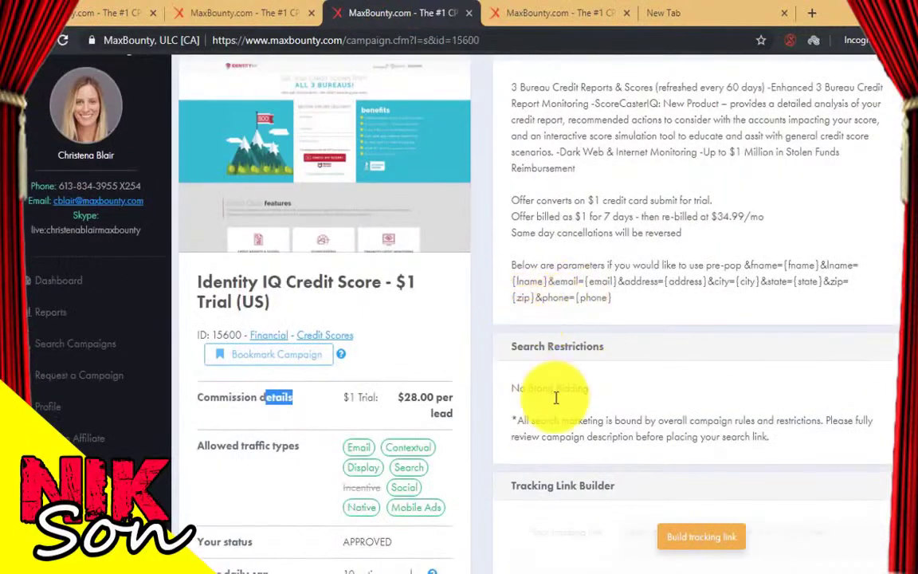
scroll(556, 397, "down", 1)
left_click(621, 123)
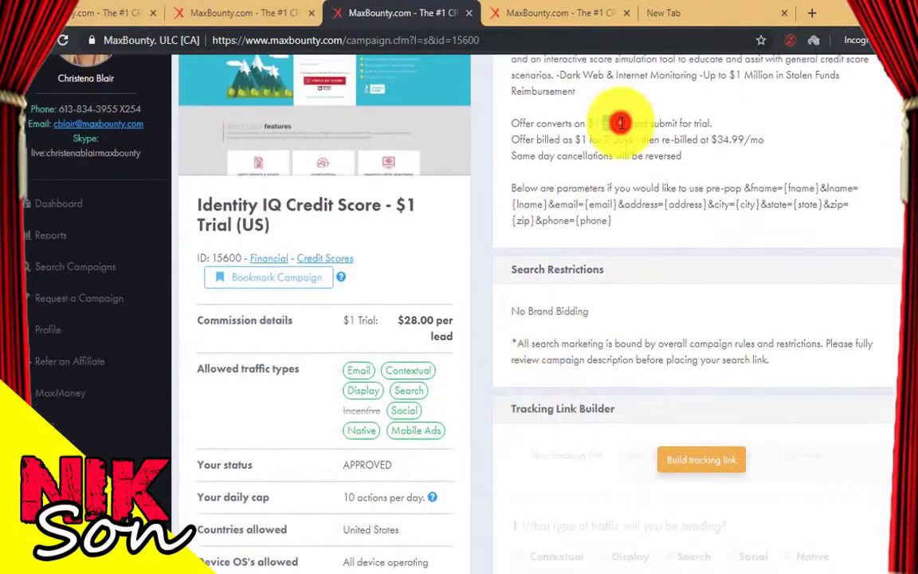
left_click(605, 122)
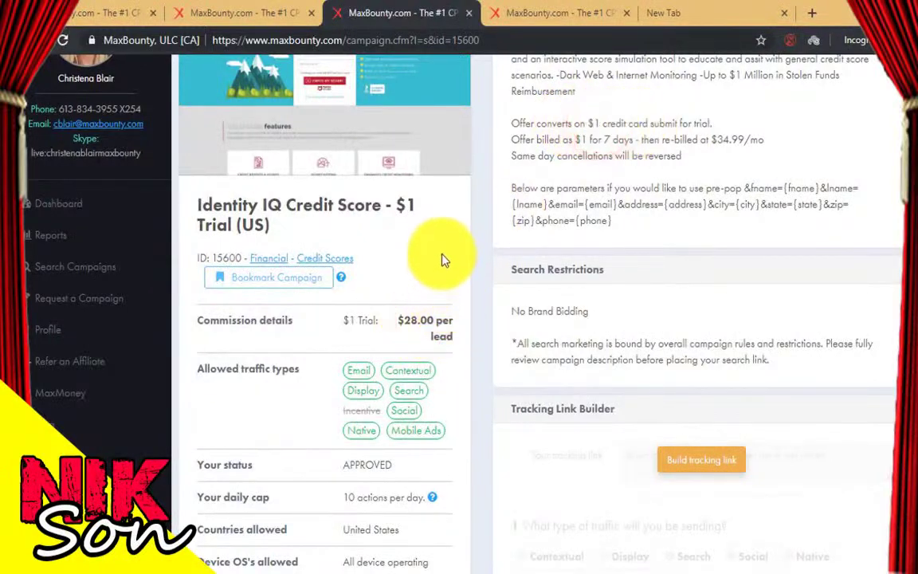
left_click(255, 11)
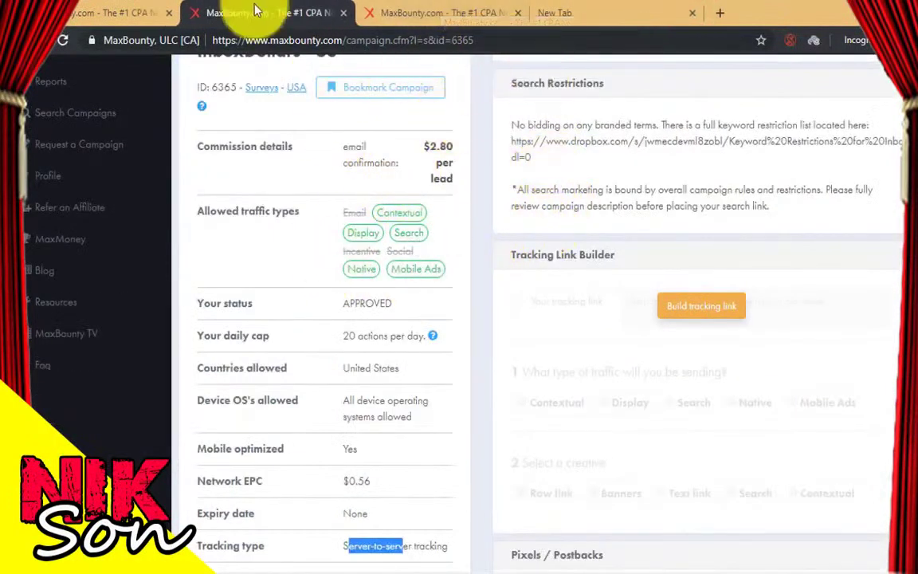
Build an Identity IQ tracking link with Search traffic and a raw-link creative
left_click(584, 7)
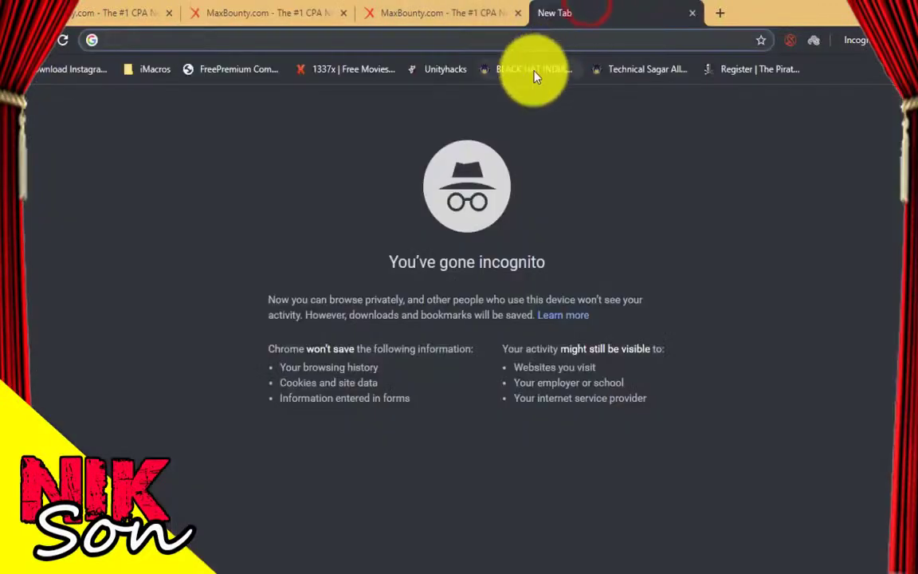
type("a")
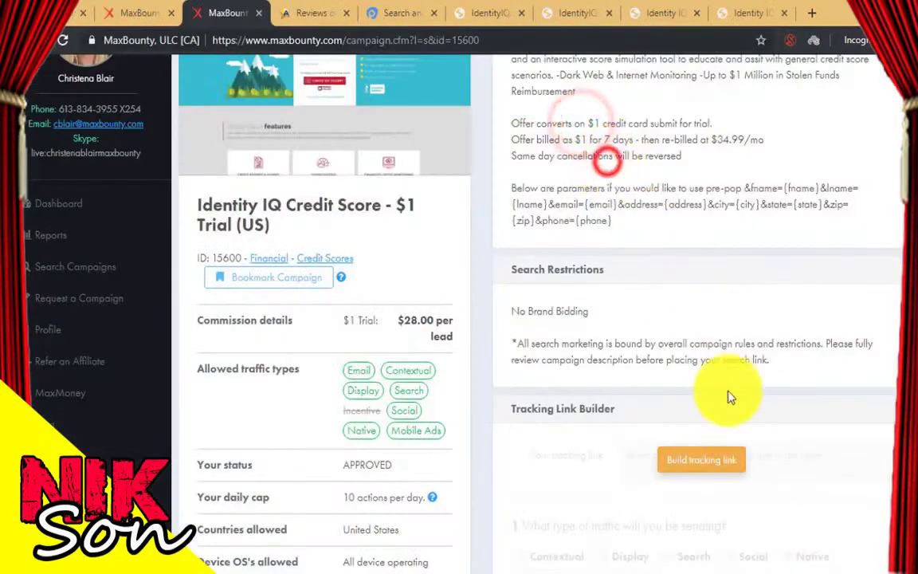
left_click(717, 464)
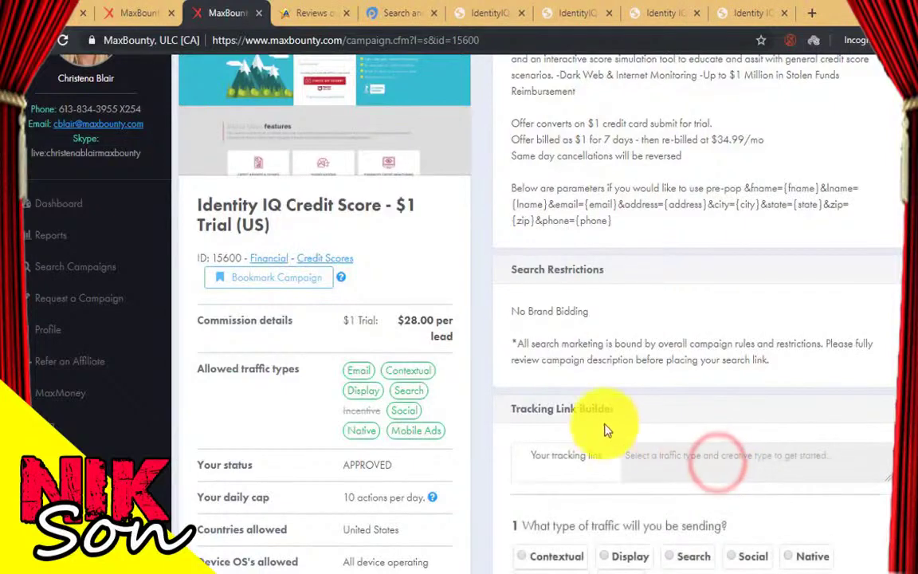
scroll(558, 382, "down", 2)
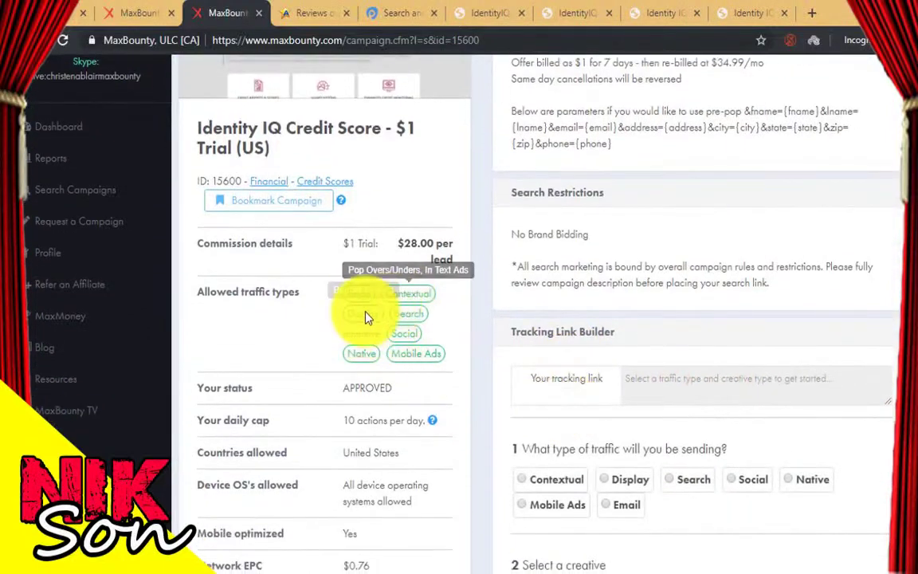
left_click(669, 479)
scroll(639, 360, "down", 3)
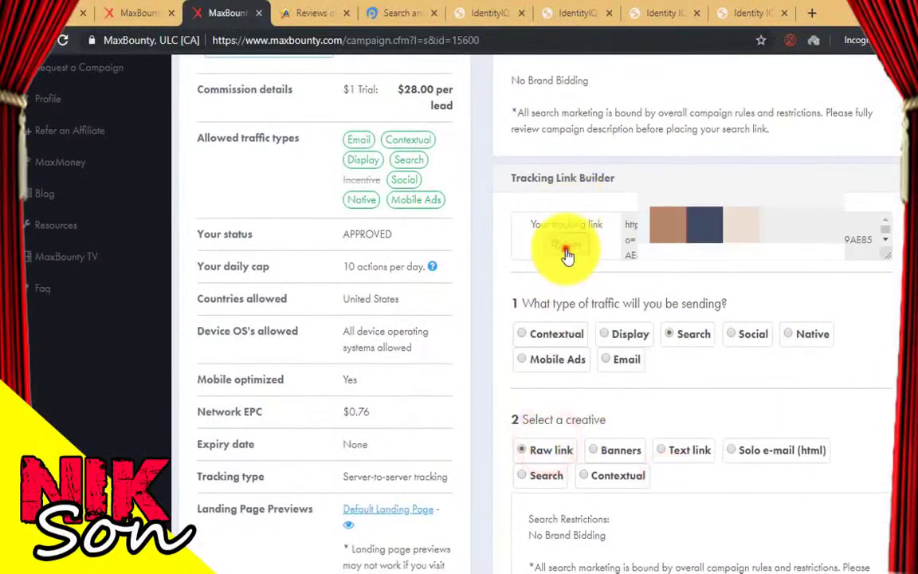
Paste the copied Identity IQ tracking link into a new 'offer details' text file
left_click(566, 247)
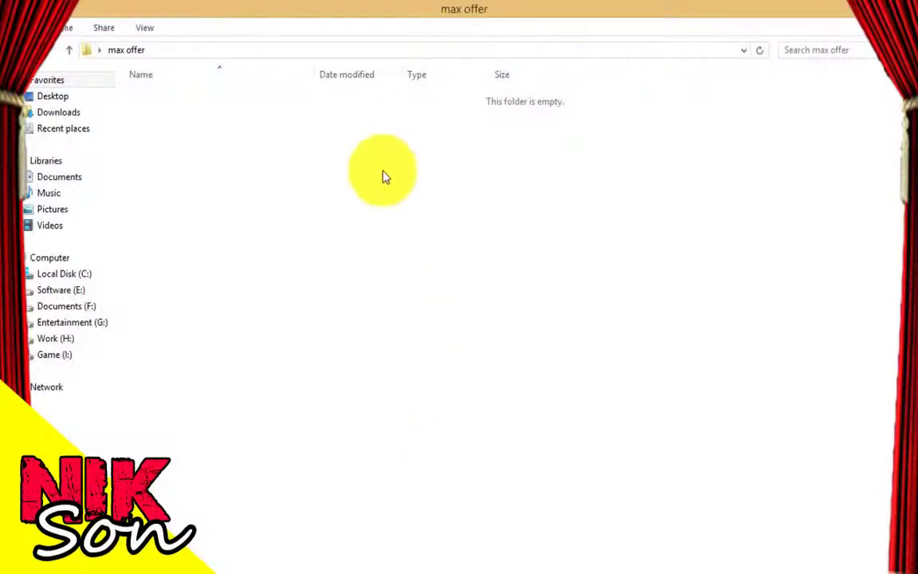
right_click(357, 225)
mouse_move(391, 441)
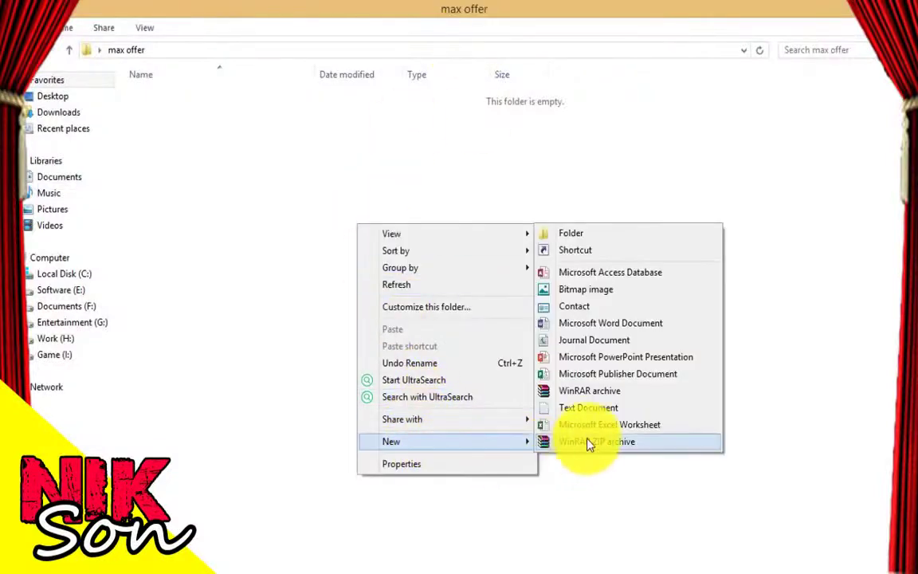
left_click(589, 406)
type("offer")
key("Return")
key("Return")
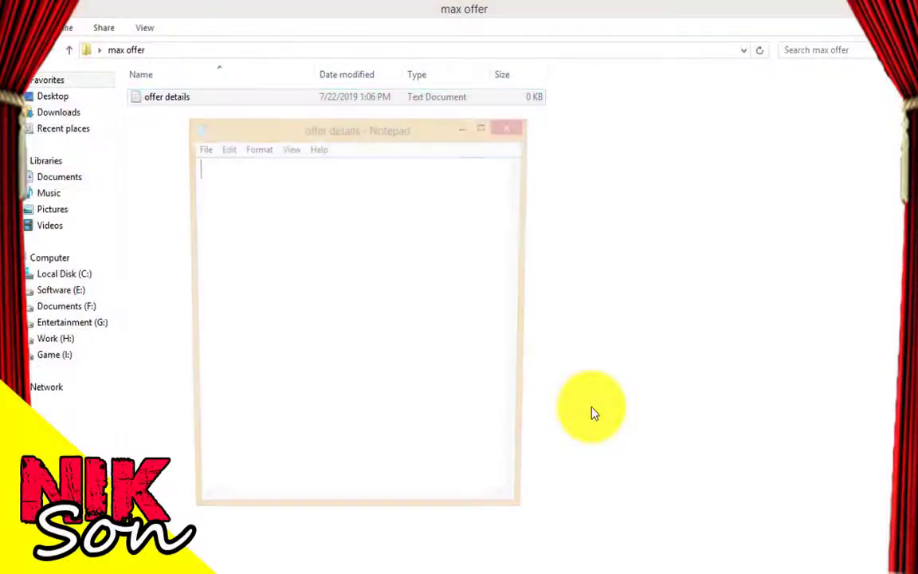
key("ctrl+v")
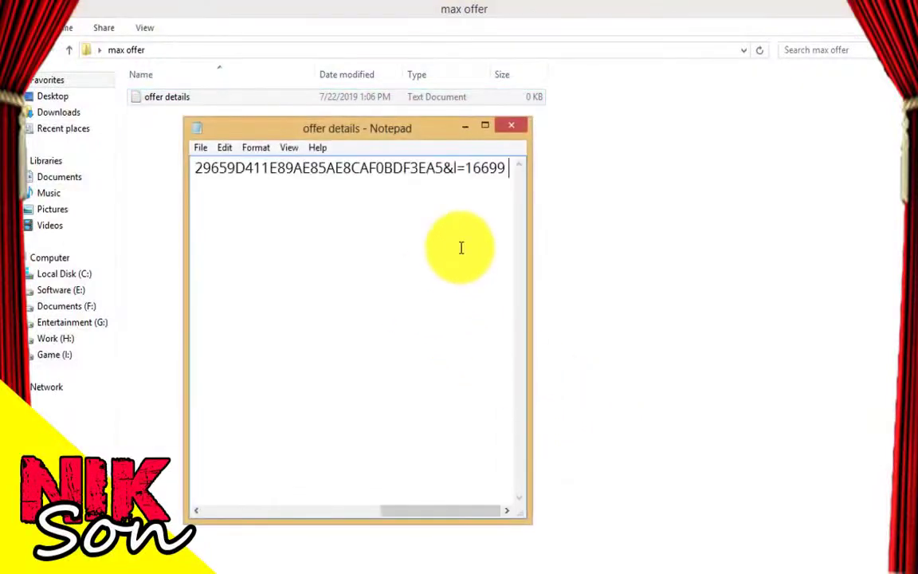
left_click(463, 126)
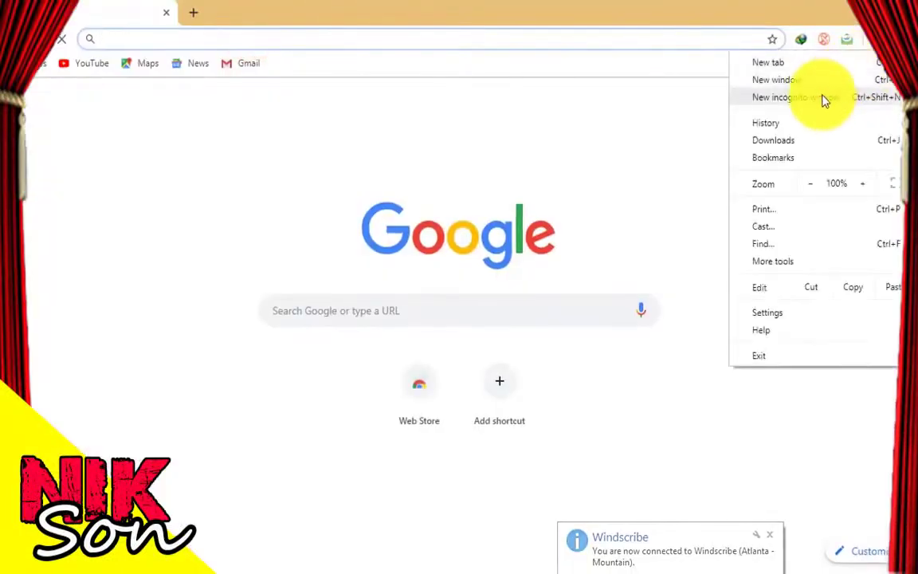
Search Google for 'make money online' in a new incognito window and scan the ads
left_click(796, 97)
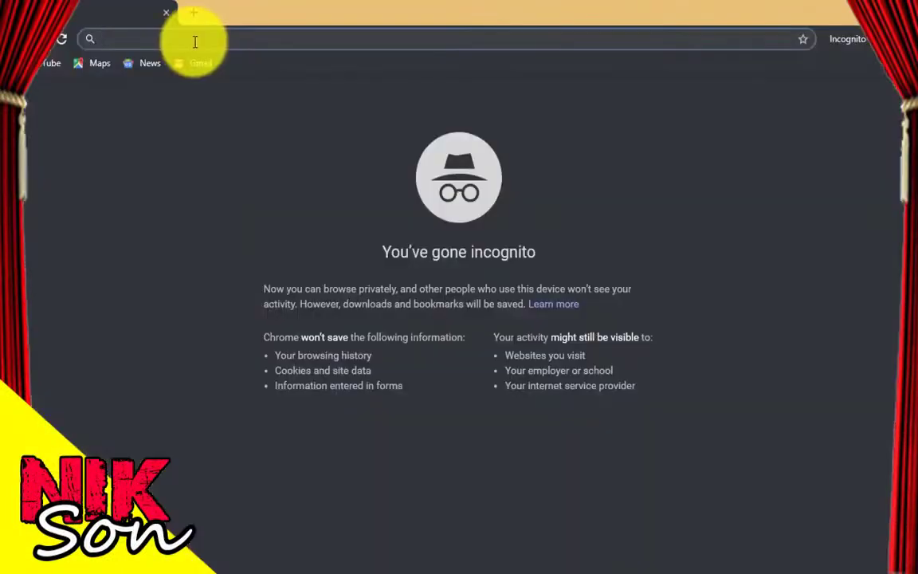
type("make money onlin")
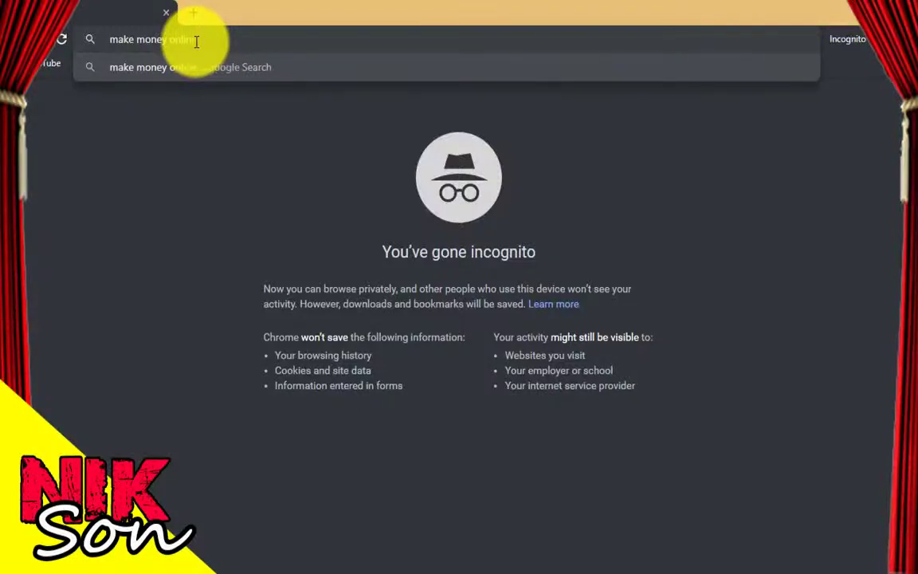
key("Return")
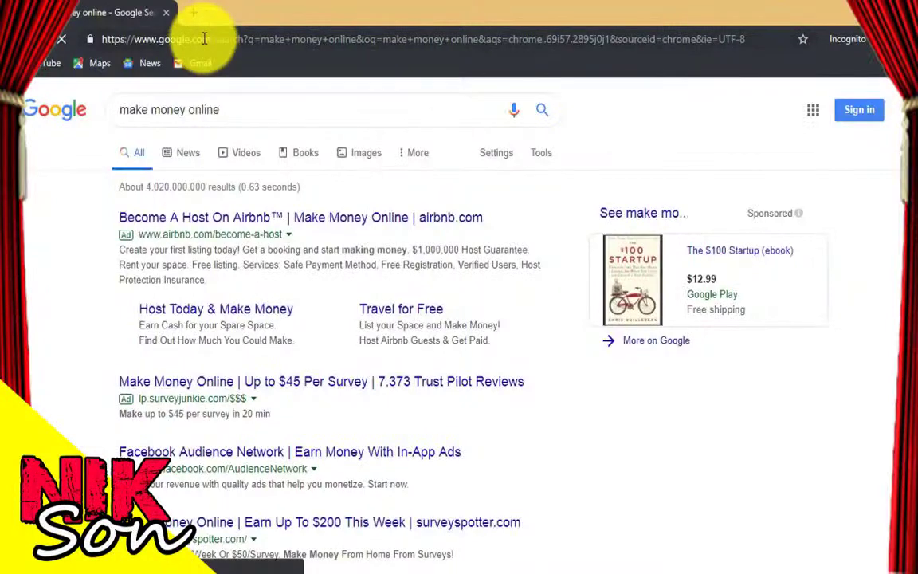
scroll(341, 290, "down", 3)
scroll(215, 365, "down", 3)
scroll(215, 239, "up", 3)
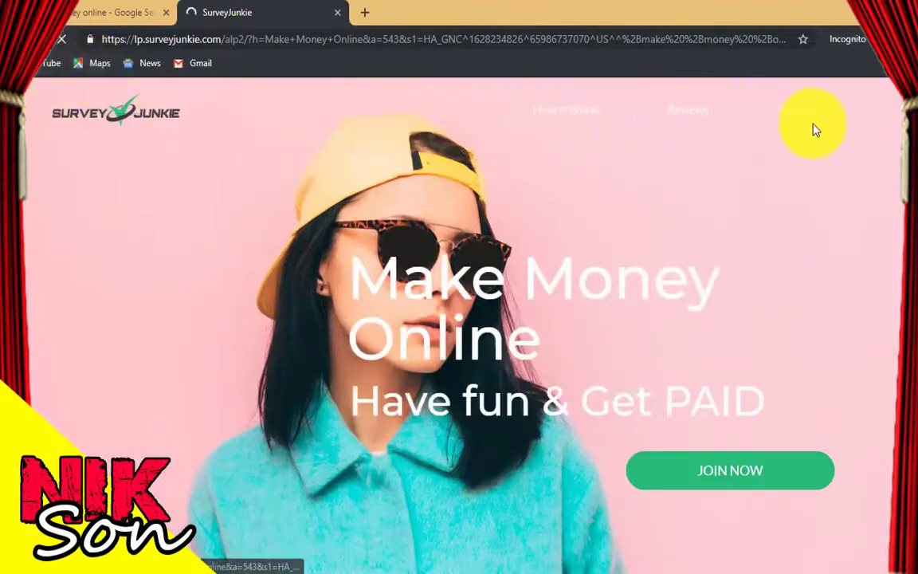
Scroll through the Survey Junkie landing page to review its offer
scroll(383, 349, "down", 2)
scroll(486, 369, "down", 2)
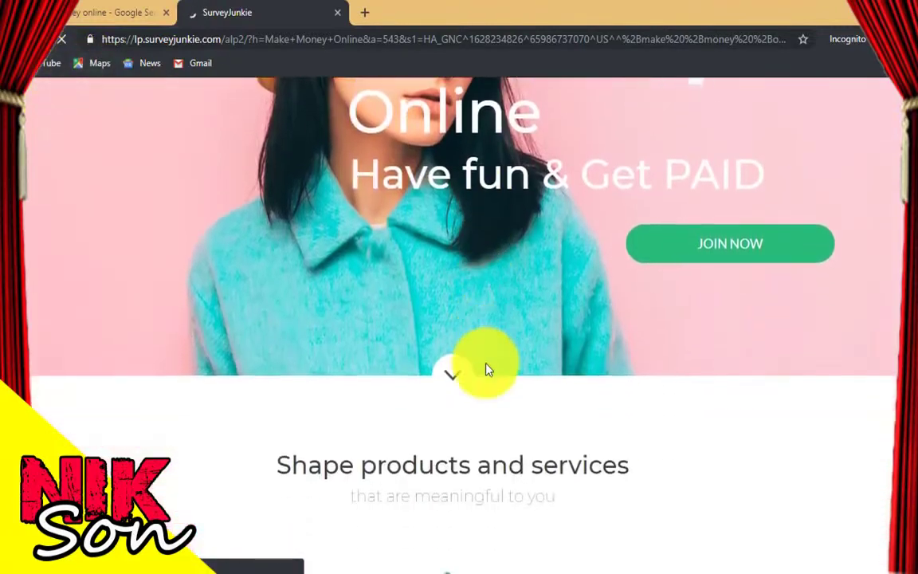
scroll(485, 369, "down", 3)
scroll(431, 374, "down", 1)
scroll(400, 360, "down", 5)
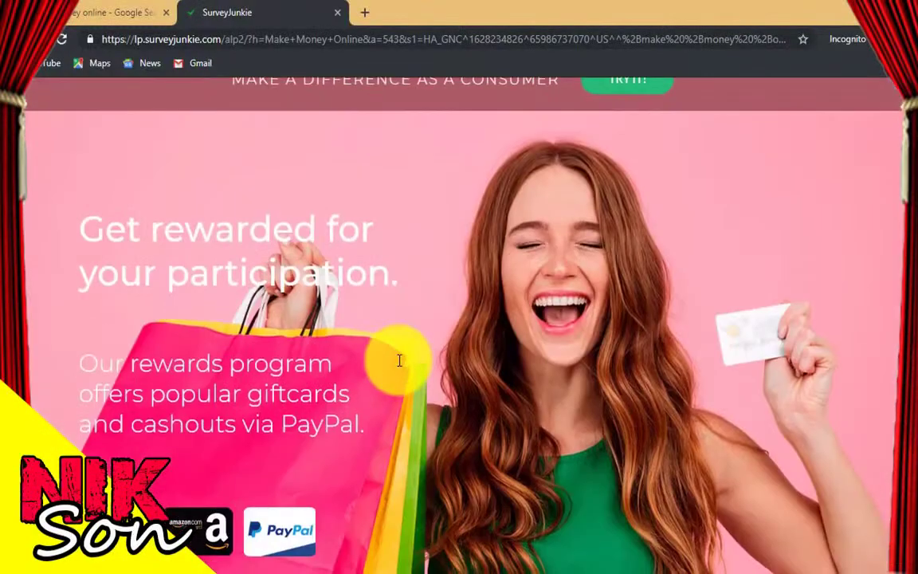
scroll(399, 362, "down", 3)
scroll(399, 369, "down", 3)
scroll(395, 365, "down", 5)
scroll(395, 364, "down", 1)
scroll(533, 405, "up", 2)
scroll(534, 413, "up", 7)
scroll(530, 414, "up", 10)
scroll(531, 413, "up", 5)
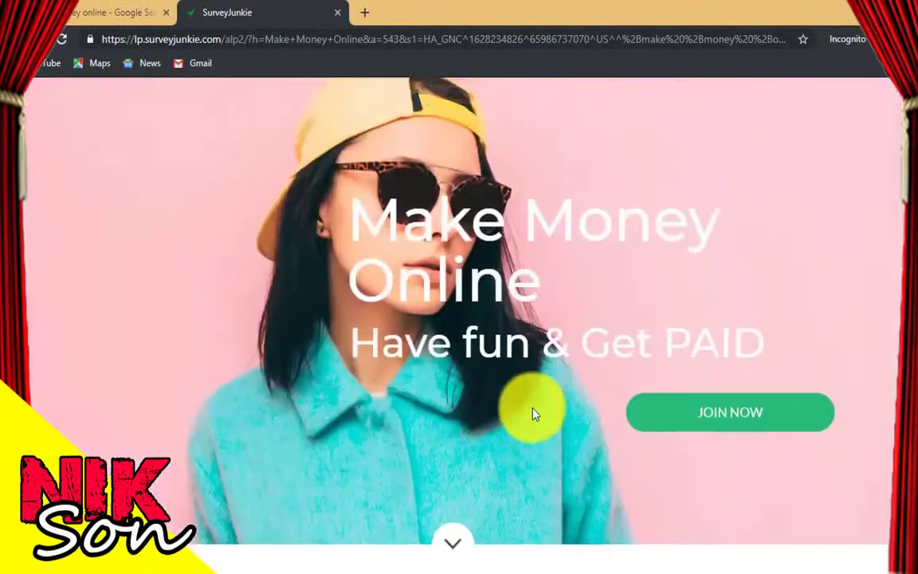
scroll(530, 414, "up", 1)
Open the SurveySpotter ad from the Google results in a new tab and review it
left_click(113, 8)
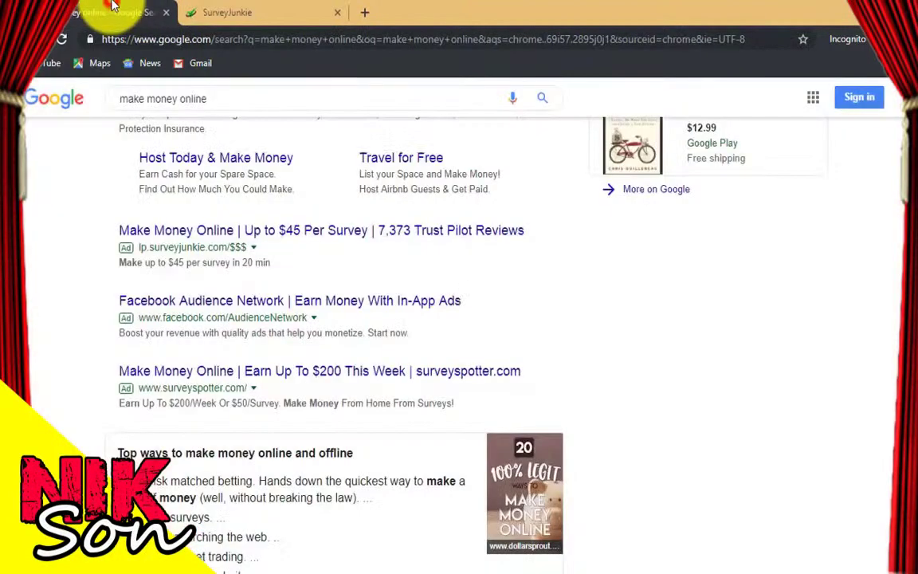
right_click(172, 381)
left_click(205, 384)
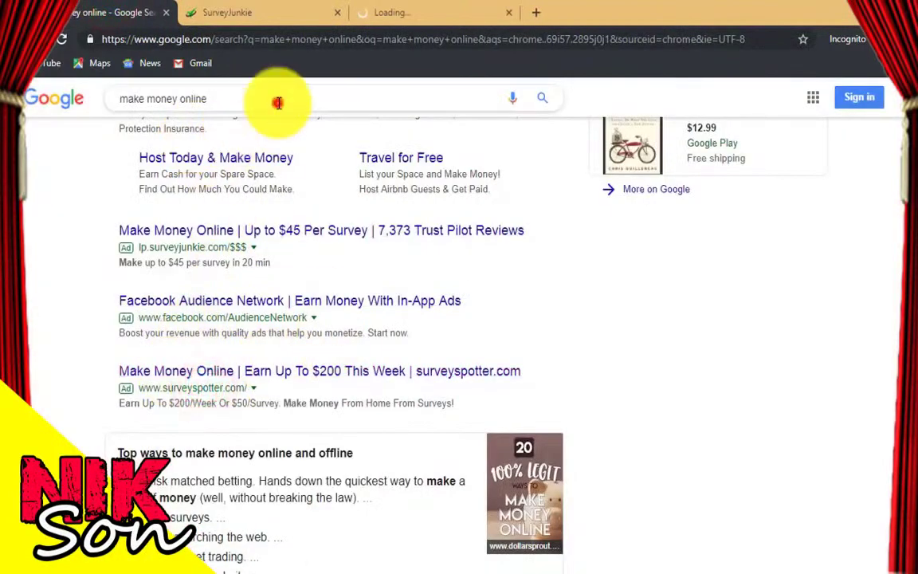
left_click(446, 12)
scroll(389, 317, "down", 2)
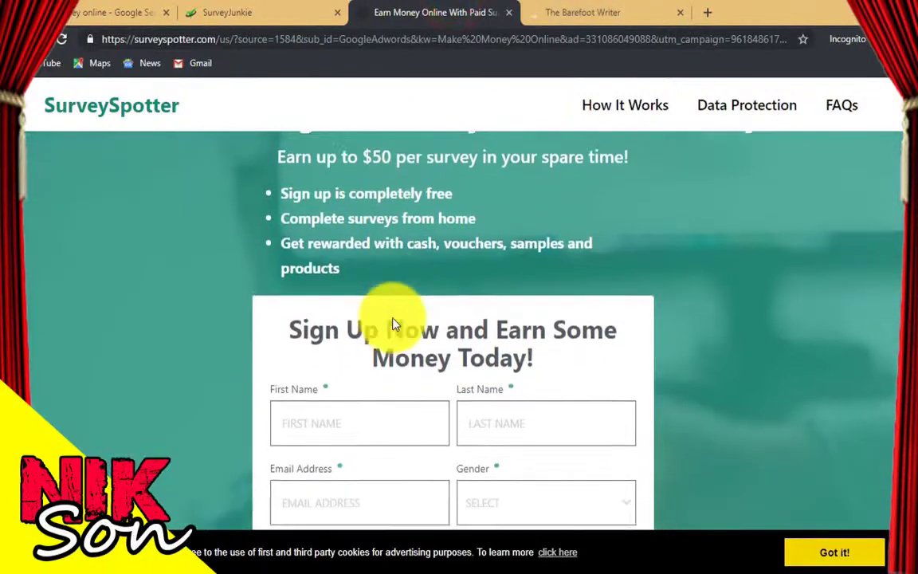
scroll(273, 272, "up", 1)
scroll(239, 207, "up", 1)
left_click_drag(327, 168, 661, 176)
left_click(340, 205)
left_click(352, 278)
scroll(376, 317, "down", 3)
scroll(376, 317, "down", 5)
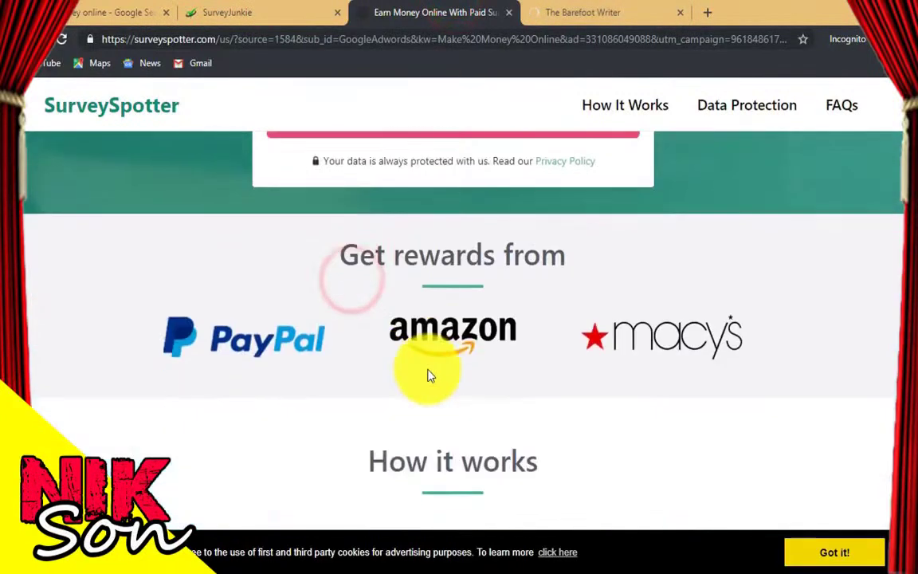
scroll(434, 375, "up", 1)
Review the Barefoot Writer ad page in its tab
left_click(558, 13)
scroll(363, 290, "down", 1)
scroll(363, 289, "down", 3)
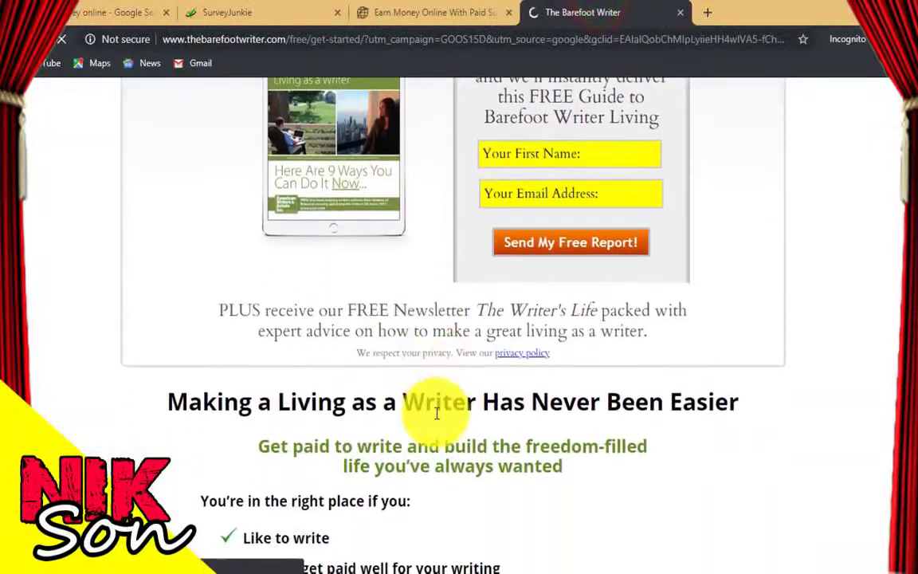
scroll(431, 399, "up", 4)
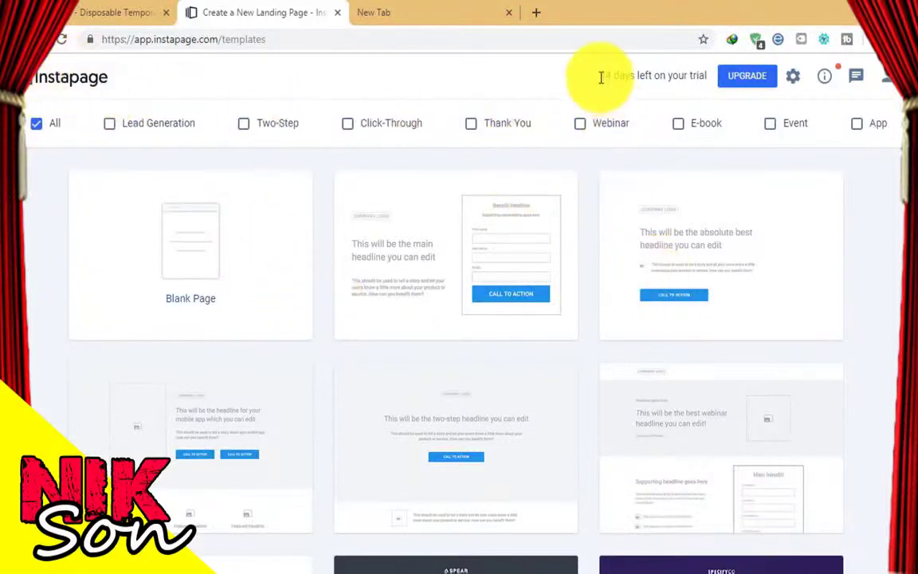
Start a new Standard Page from the Instapage dashboard and browse the templates
left_click(508, 75)
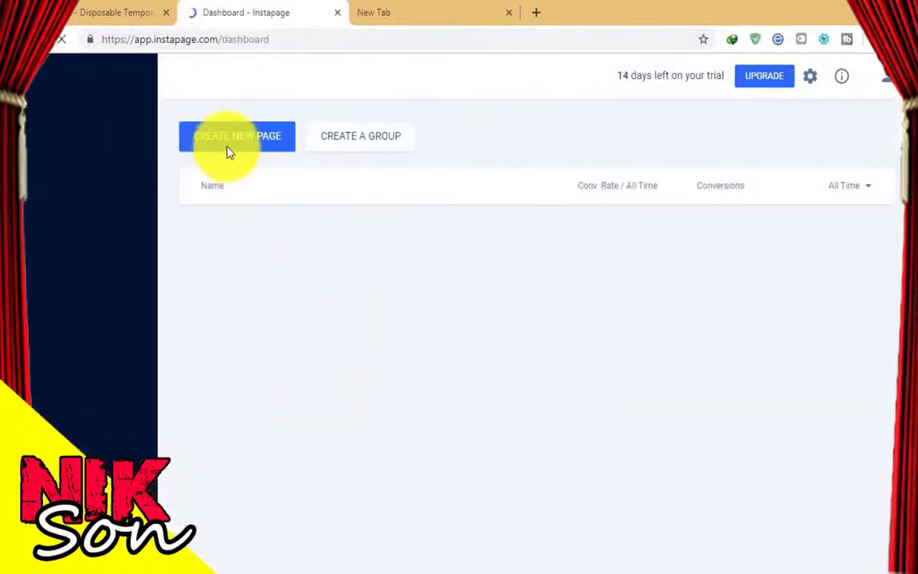
left_click(238, 143)
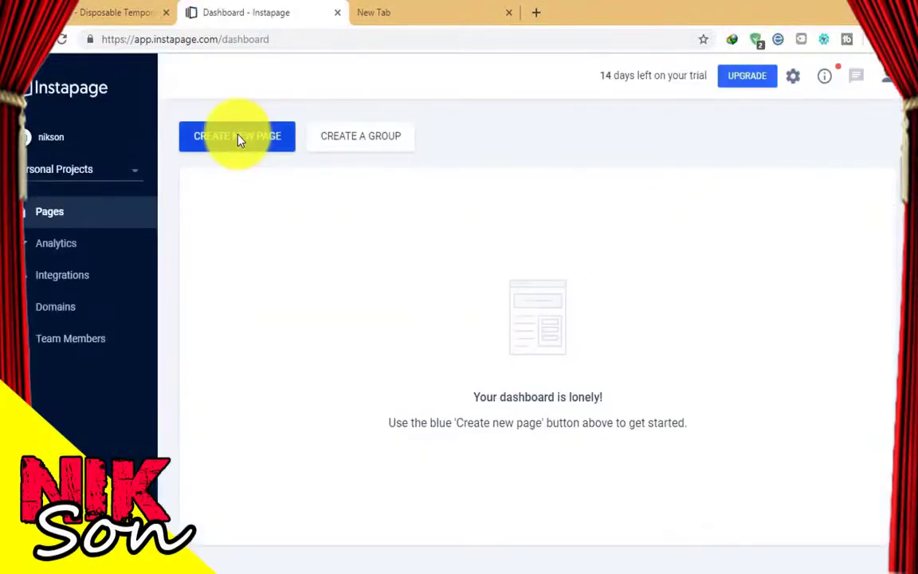
left_click(238, 137)
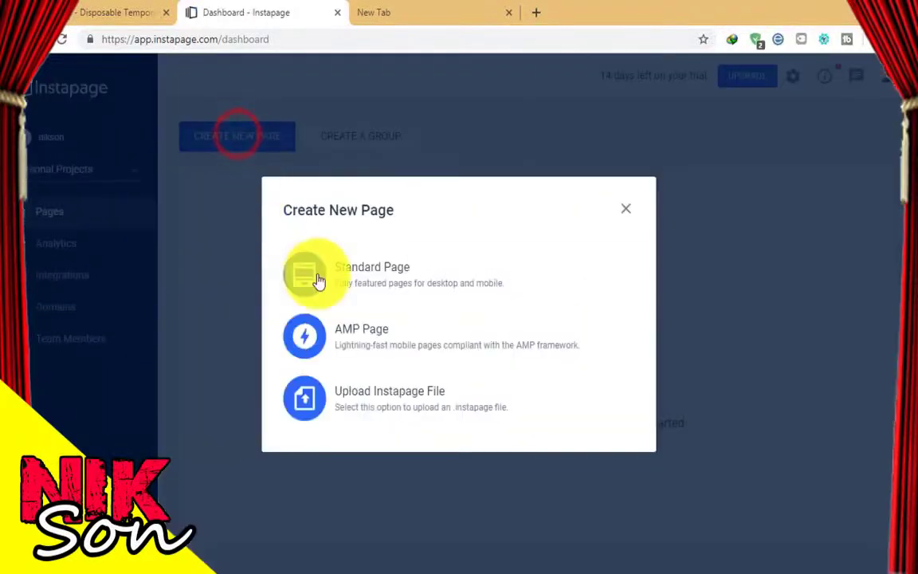
left_click(325, 259)
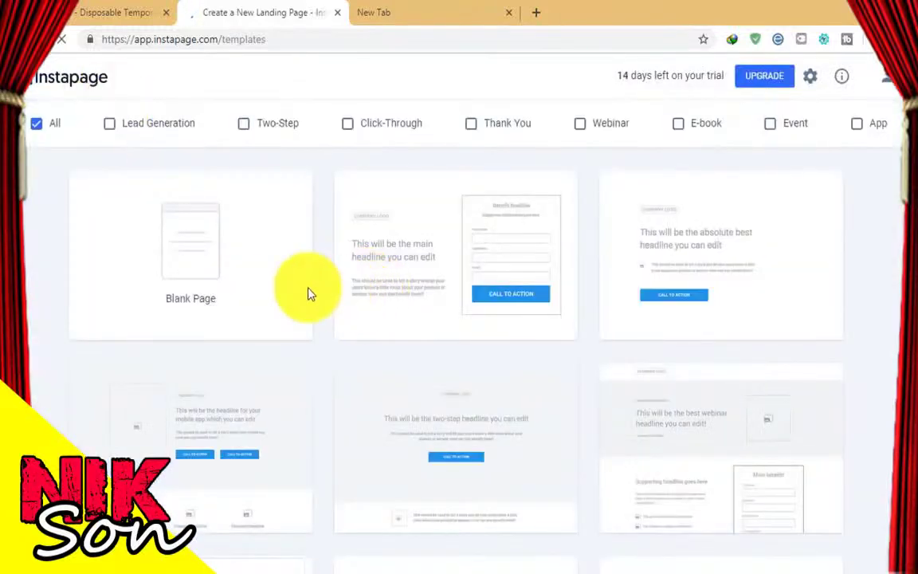
scroll(271, 276, "down", 2)
scroll(272, 330, "down", 1)
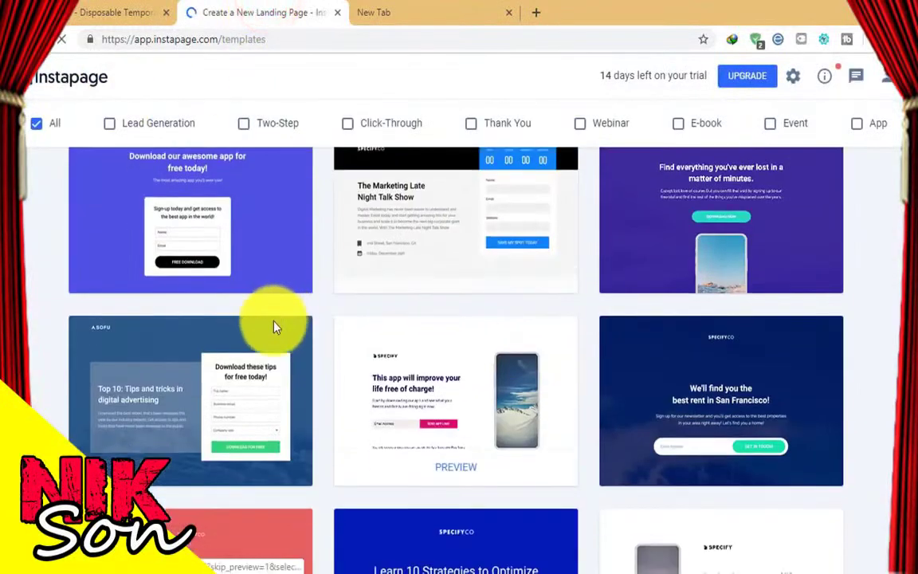
scroll(271, 330, "down", 2)
scroll(256, 344, "down", 5)
scroll(273, 276, "down", 3)
scroll(389, 352, "down", 3)
scroll(369, 352, "down", 3)
scroll(399, 369, "down", 3)
scroll(443, 381, "down", 3)
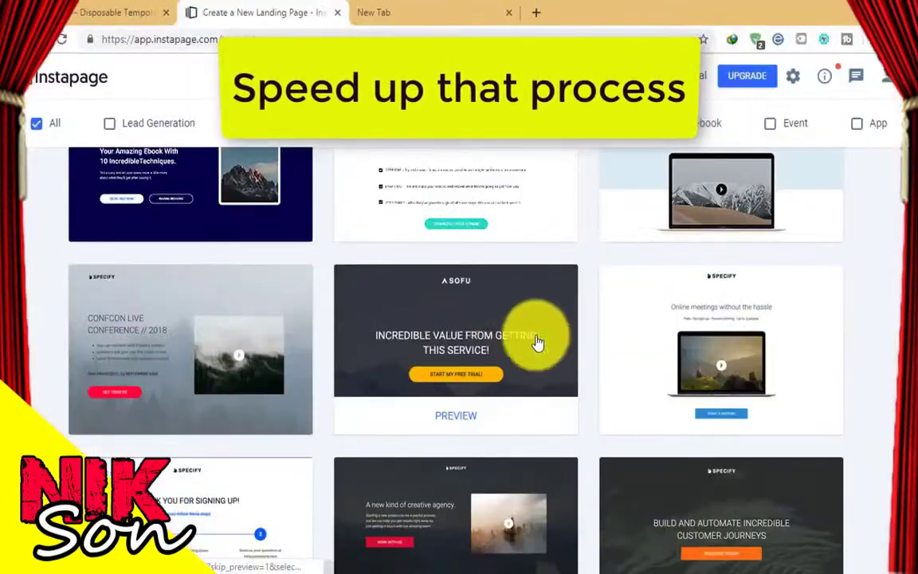
scroll(558, 344, "down", 5)
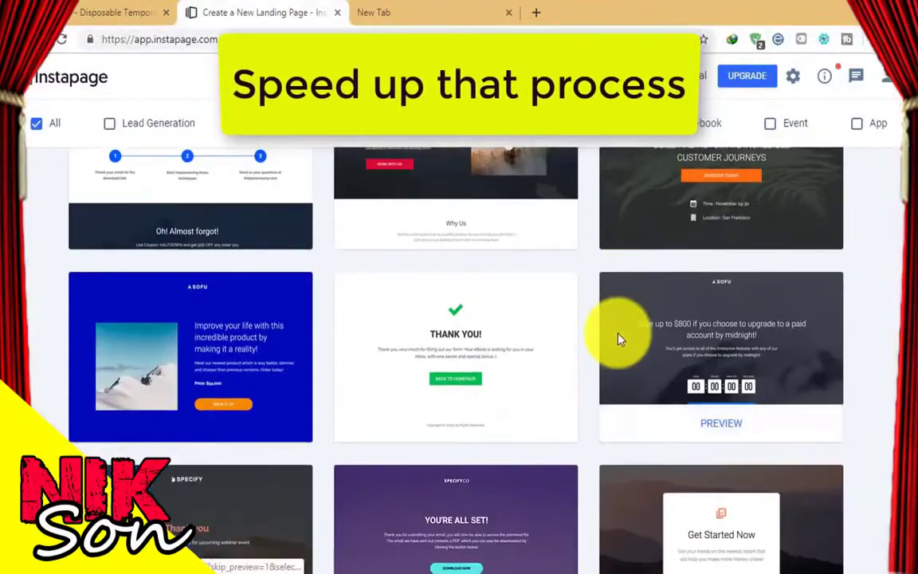
scroll(610, 340, "up", 3)
scroll(451, 293, "up", 3)
Preview the SOFU template and create the page from it as 'makeMoneyOnline'
left_click(455, 416)
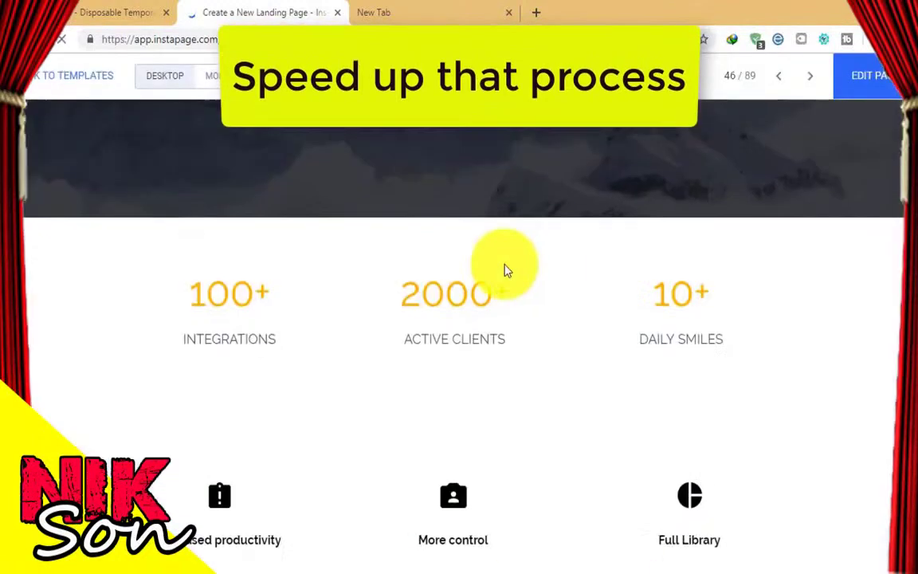
scroll(475, 271, "down", 10)
scroll(463, 394, "up", 10)
scroll(428, 376, "up", 10)
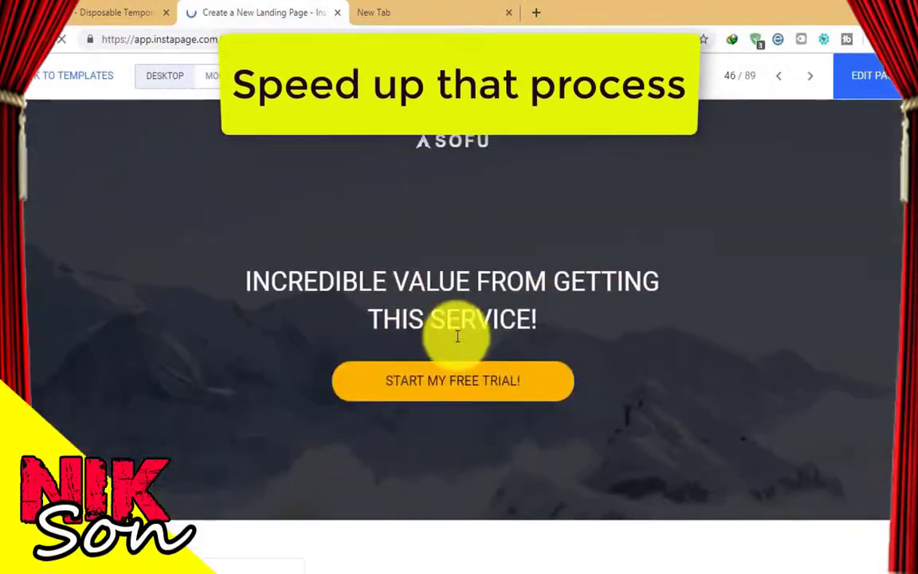
left_click(868, 75)
type("makeMoneyOnline")
left_click(635, 382)
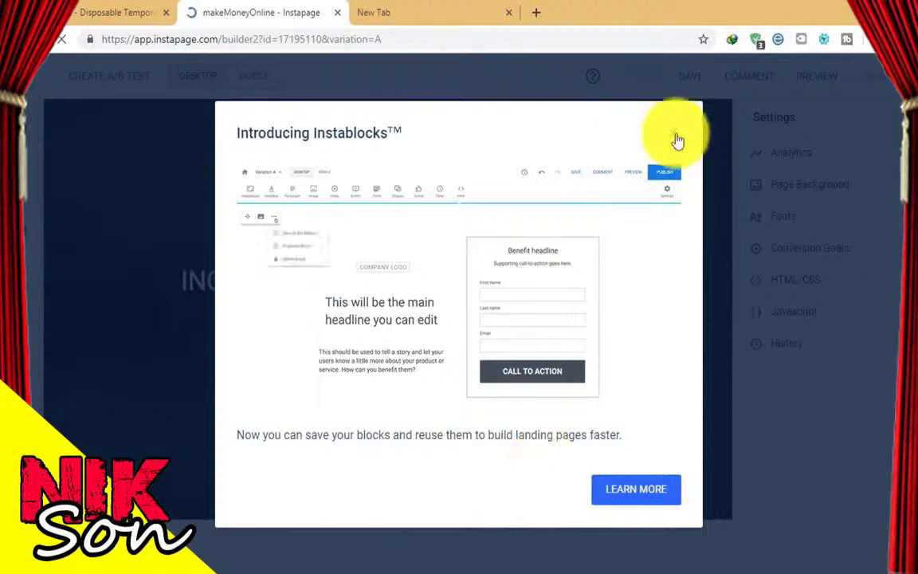
Replace the template's main headline with 'Make Money Online'
left_click(675, 137)
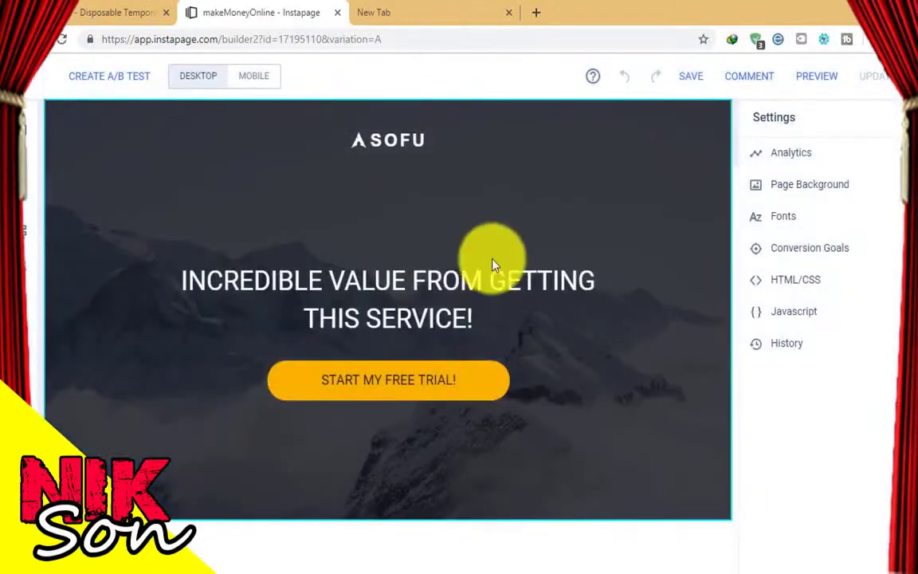
left_click(391, 139)
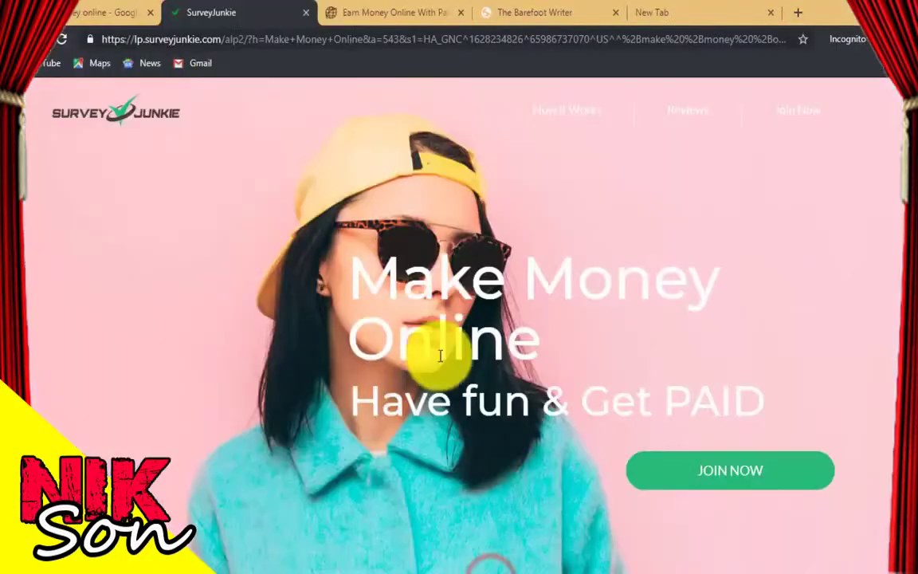
left_click_drag(327, 247, 512, 331)
key("ctrl+c")
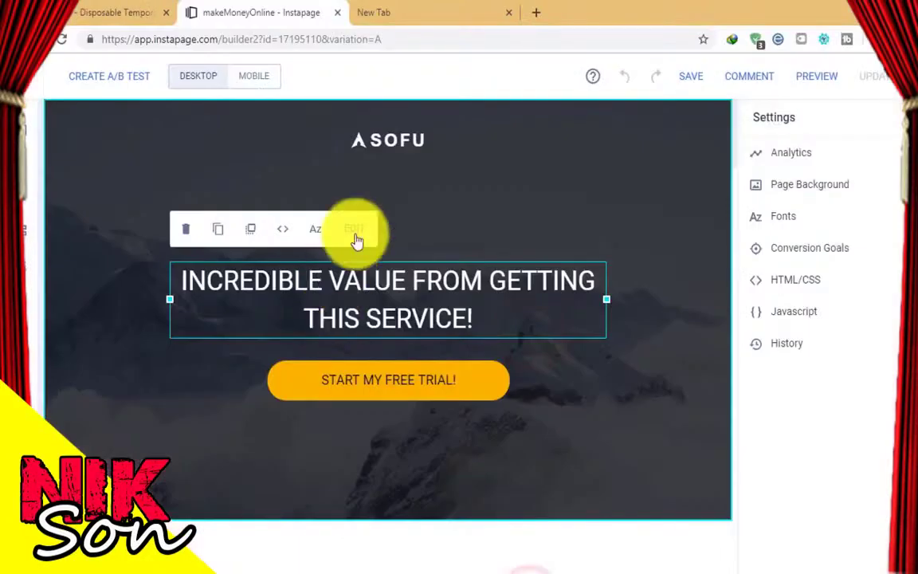
double_click(191, 276)
key("ctrl+v")
left_click(619, 477)
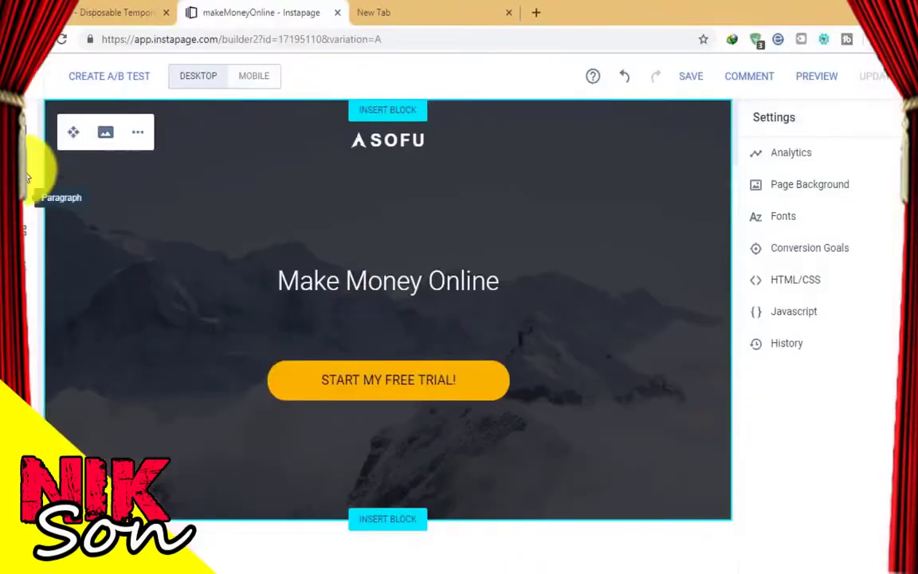
Add a 'Have fun & Get PAID' subheading and enlarge the Make Money Online heading
left_click_drag(28, 175, 437, 313)
type("Have fun & Get PAID")
left_click_drag(523, 317, 434, 302)
left_click(491, 277)
double_click(410, 267)
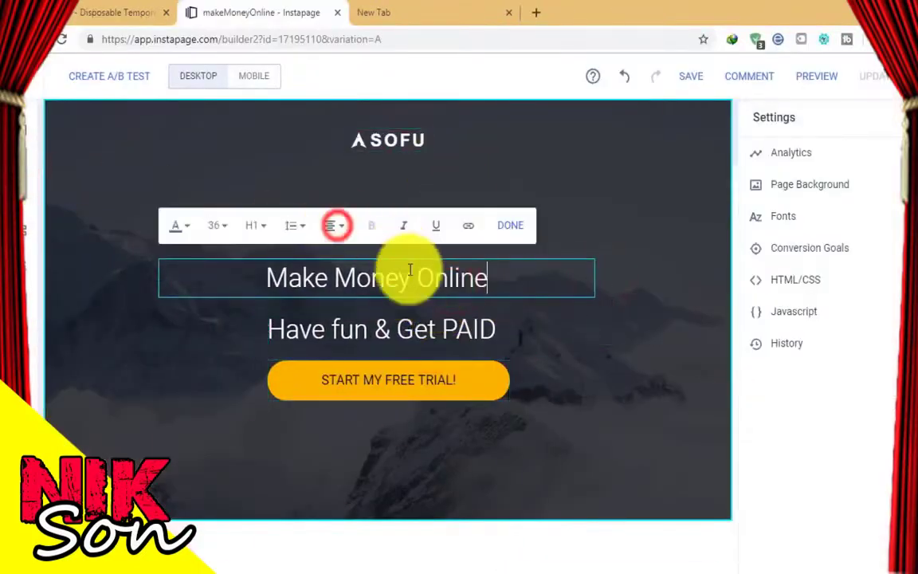
left_click(216, 225)
left_click(220, 458)
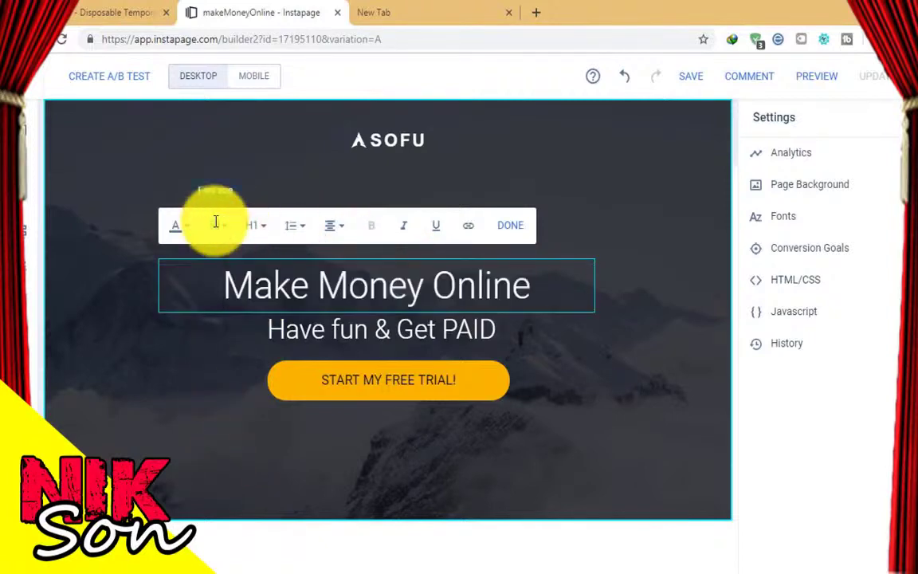
key("Escape")
Set the hero section background to the free keyboard-desk stock photo
left_click(403, 129)
left_click(580, 219)
left_click(106, 133)
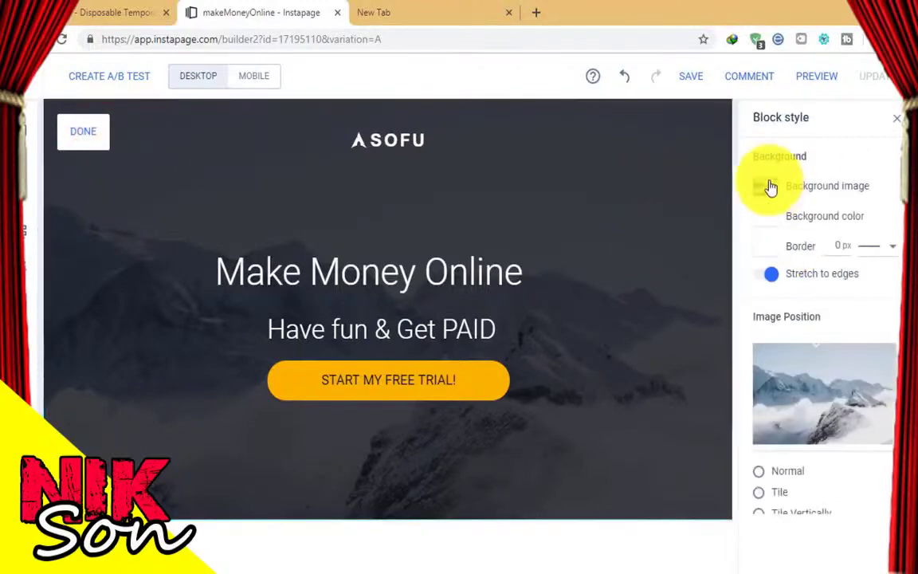
scroll(812, 425, "down", 3)
scroll(809, 367, "up", 3)
left_click(769, 186)
left_click(789, 217)
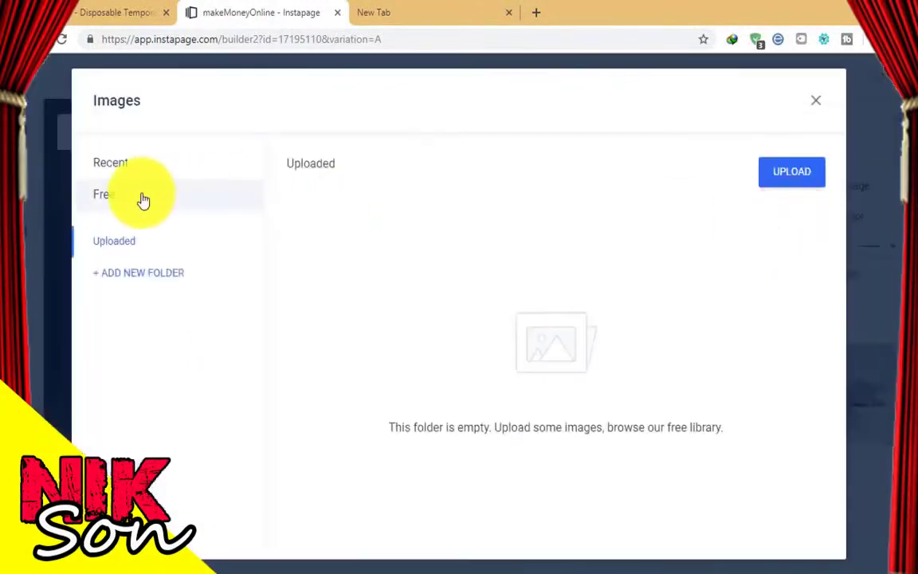
left_click(136, 195)
scroll(522, 291, "down", 4)
scroll(523, 291, "down", 4)
scroll(514, 291, "down", 4)
scroll(514, 291, "down", 5)
scroll(459, 393, "up", 8)
left_click(351, 470)
left_click(446, 329)
Centre the Make Money Online headline over the hero section
left_click(409, 272)
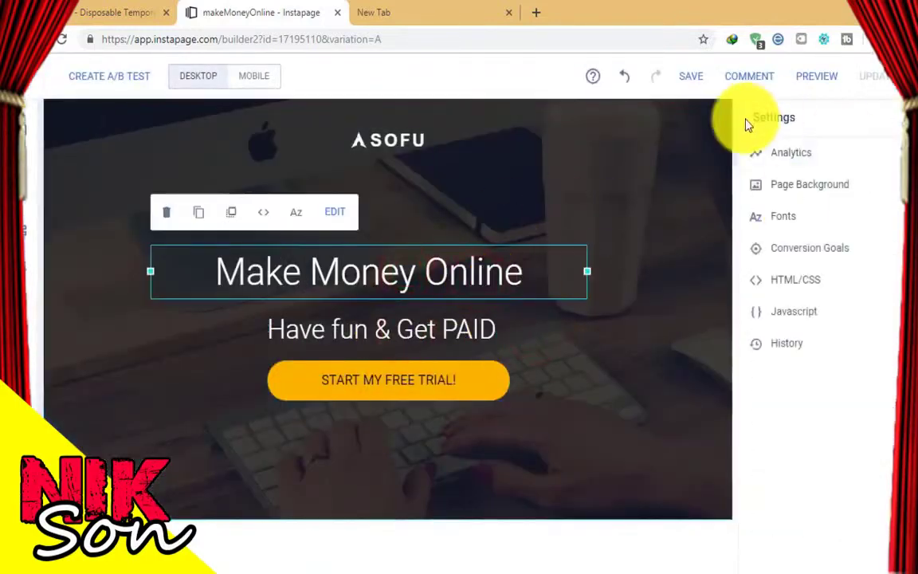
left_click_drag(512, 272, 493, 272)
left_click(600, 409)
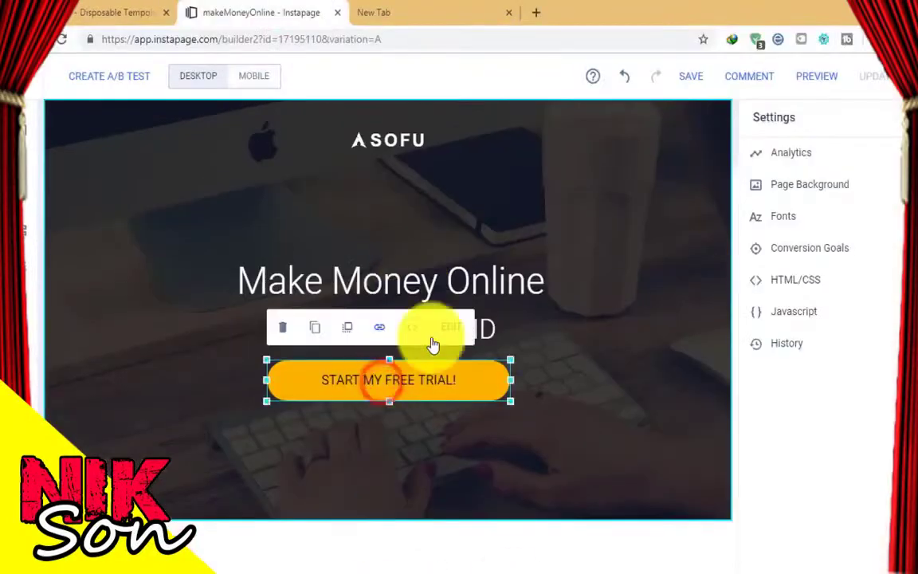
Relabel the call-to-action button 'Join Now' and link it to the affiliate tracking link
left_click(430, 334)
triple_click(813, 331)
type("Join Now")
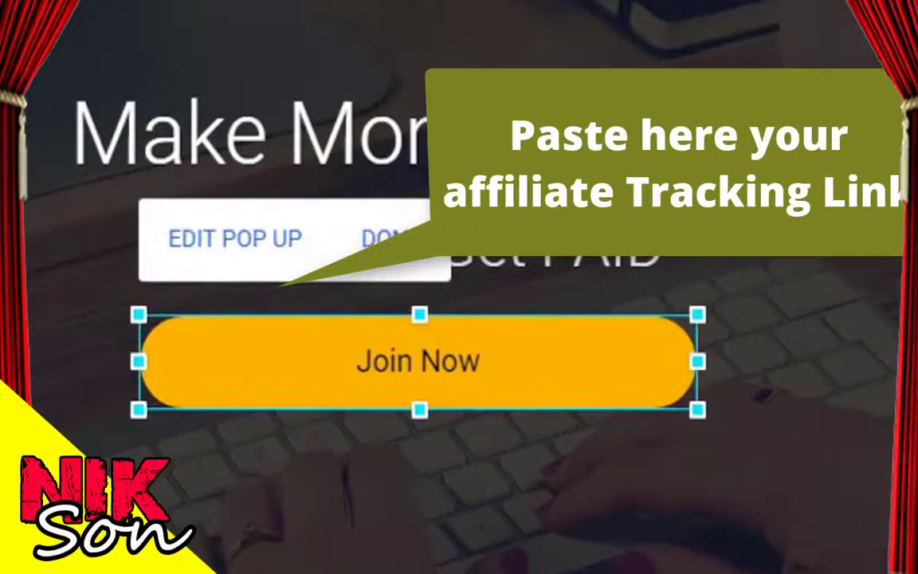
left_click(455, 365)
left_click(184, 328)
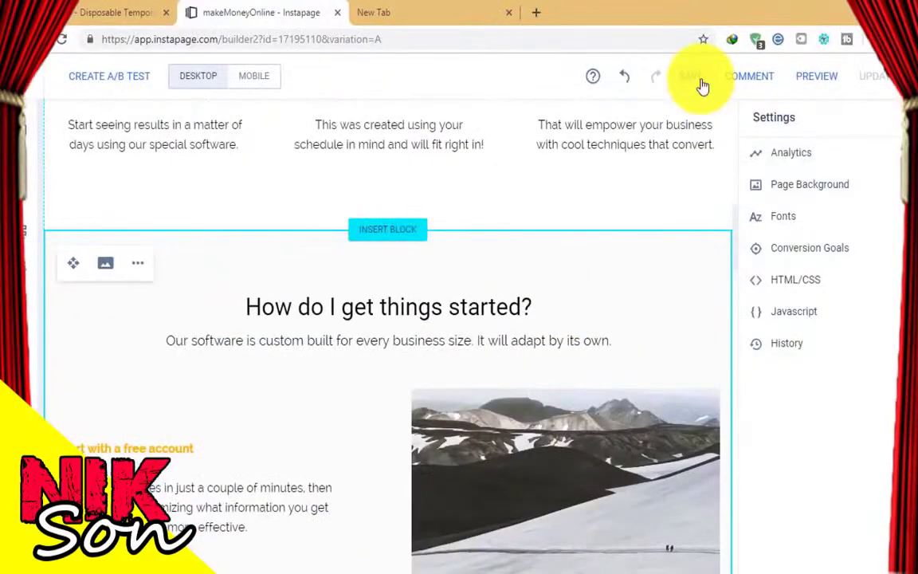
Save the page and preview it, dismissing the collaboration prompt
left_click(690, 75)
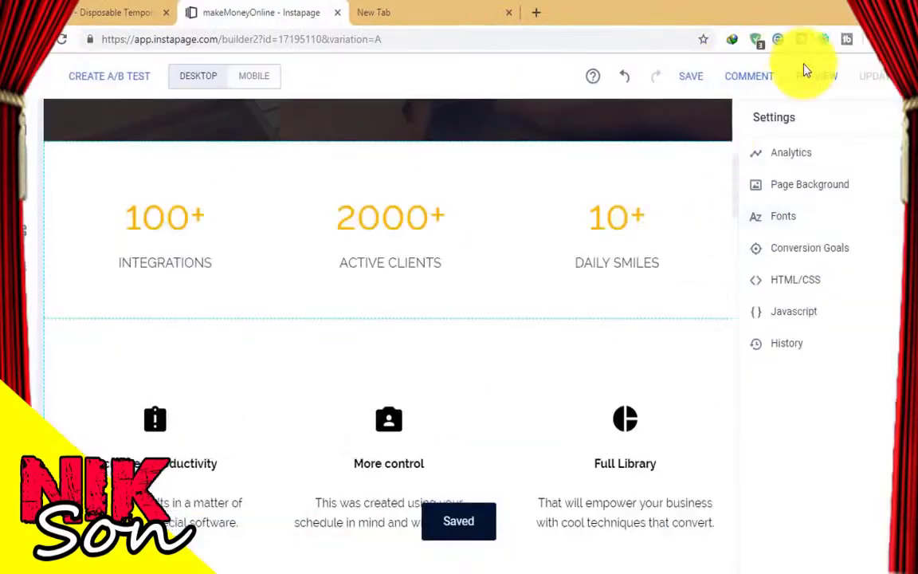
left_click(805, 70)
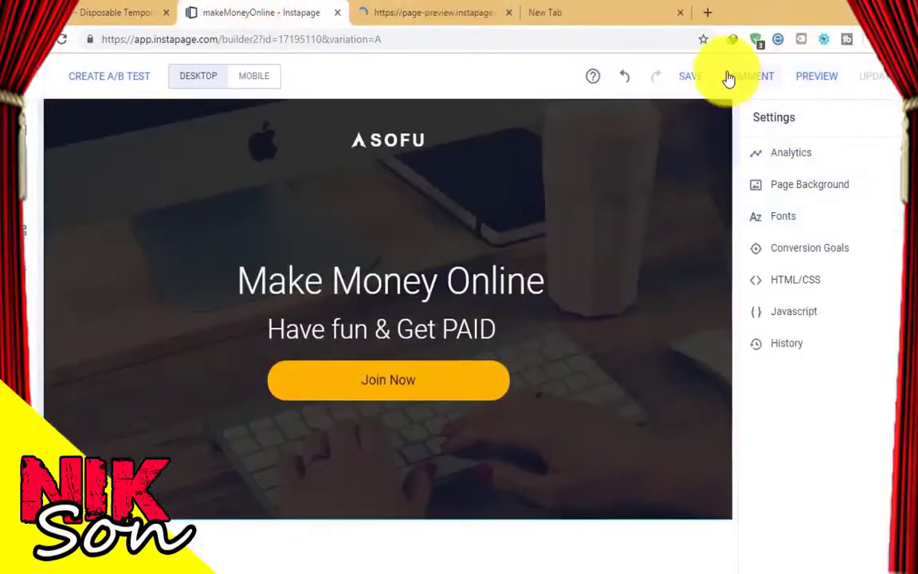
left_click(430, 12)
left_click(671, 126)
Resize the Make Money Online headline in mobile view and save both layouts
left_click(226, 72)
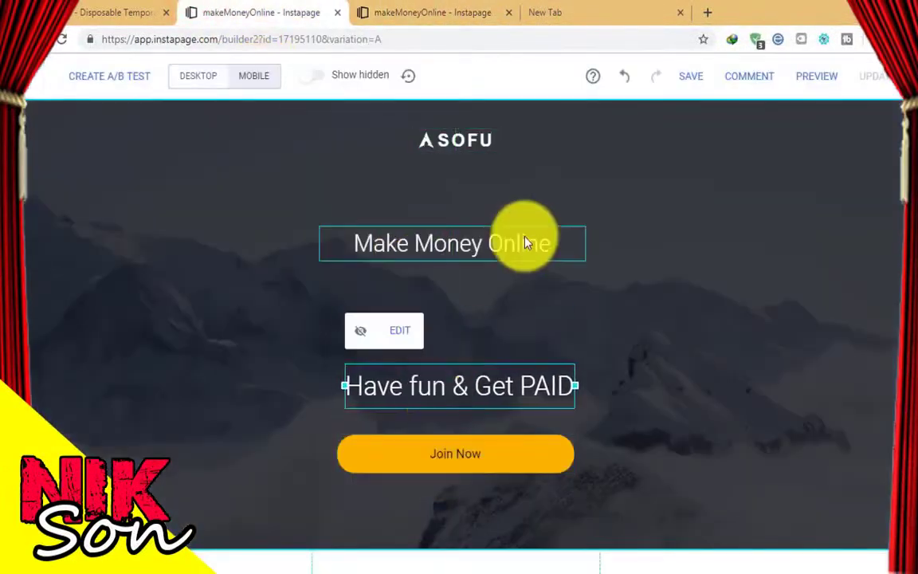
double_click(431, 239)
left_click(334, 194)
left_click(594, 281)
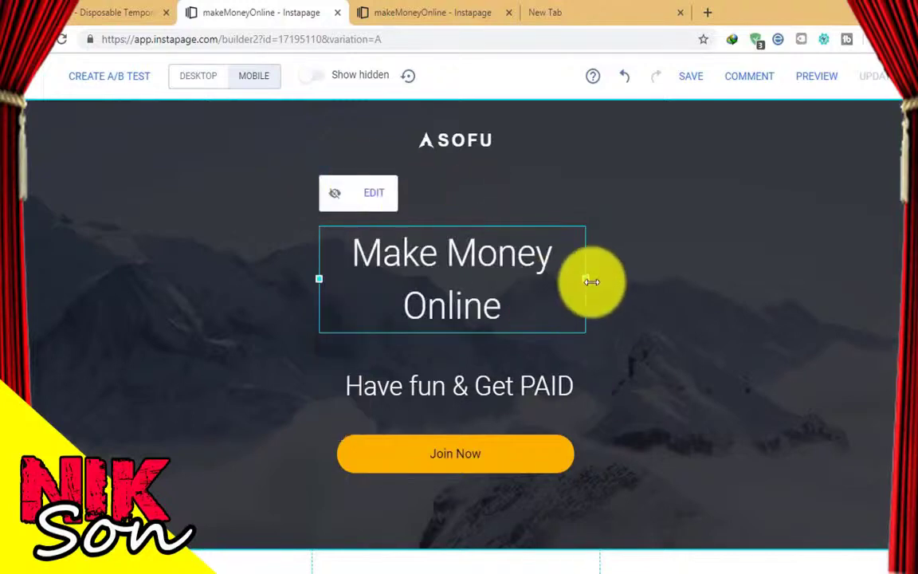
left_click(691, 75)
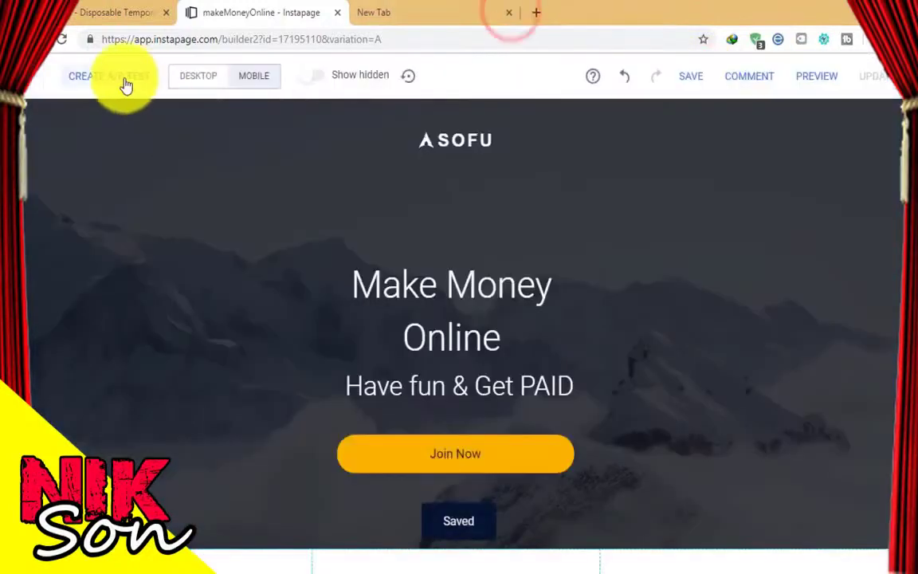
left_click(197, 76)
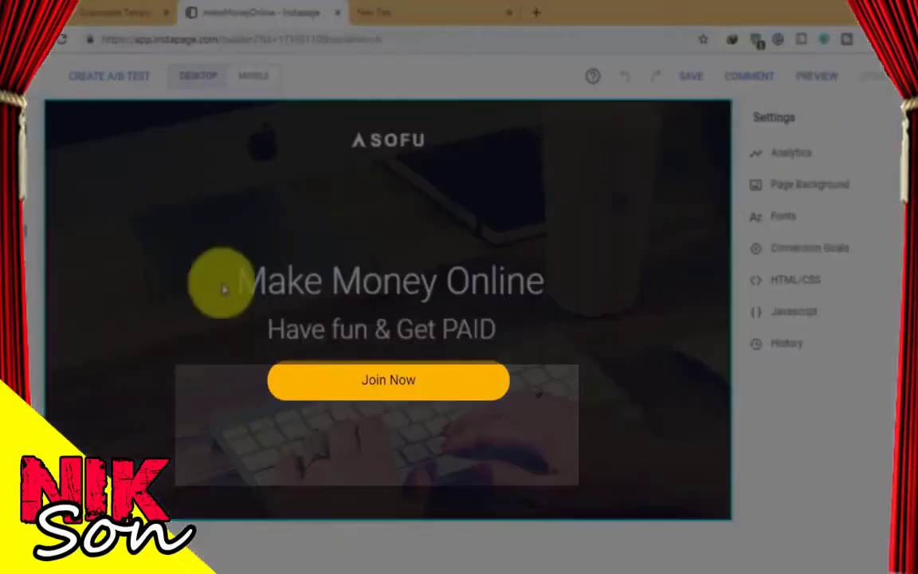
left_click(690, 75)
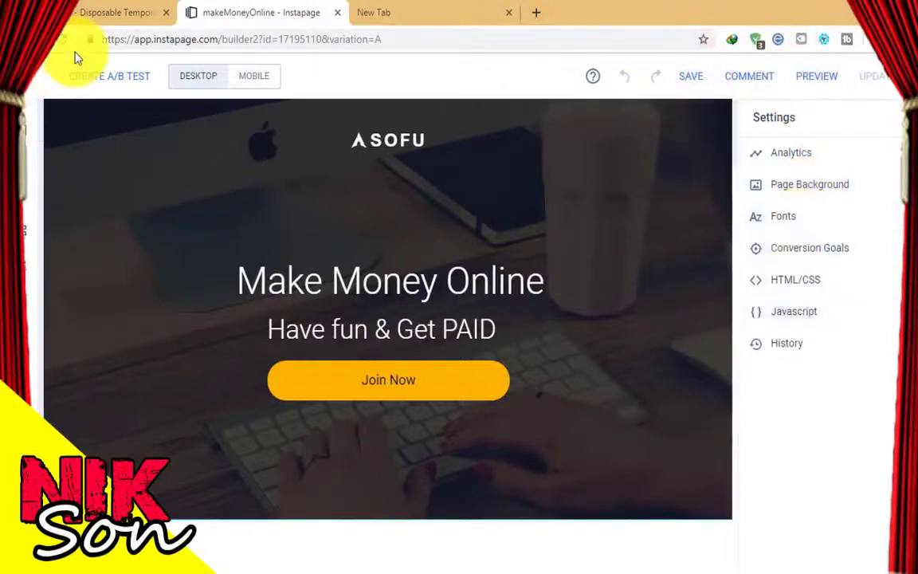
Open and reload the published money101.pagedemo.co page, then select its address
left_click(28, 76)
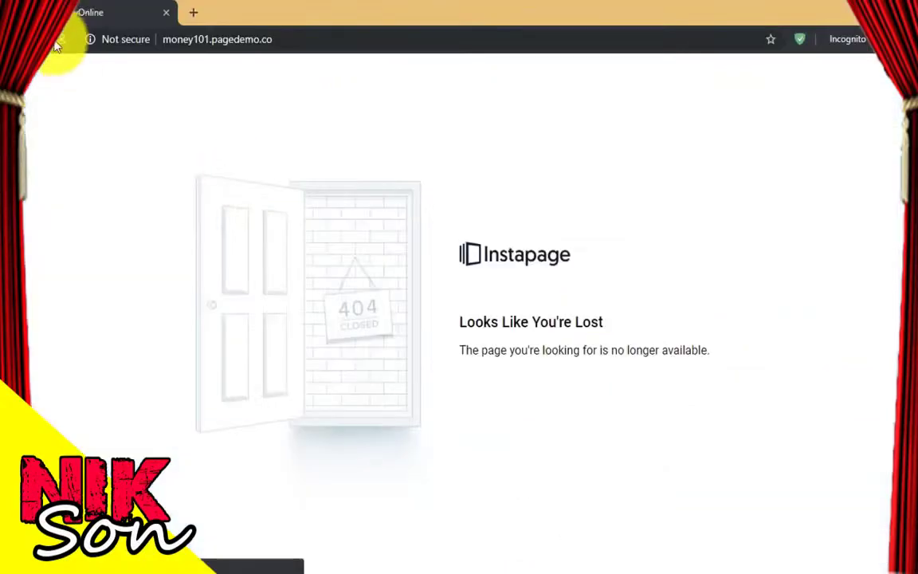
left_click(61, 39)
left_click(217, 39)
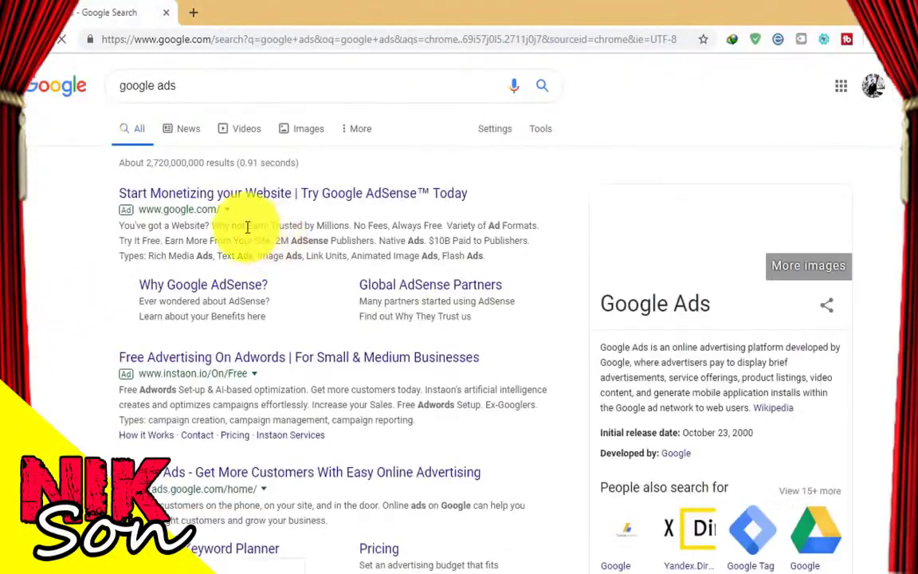
Start a new Google Ads campaign of the Search type
scroll(213, 381, "down", 2)
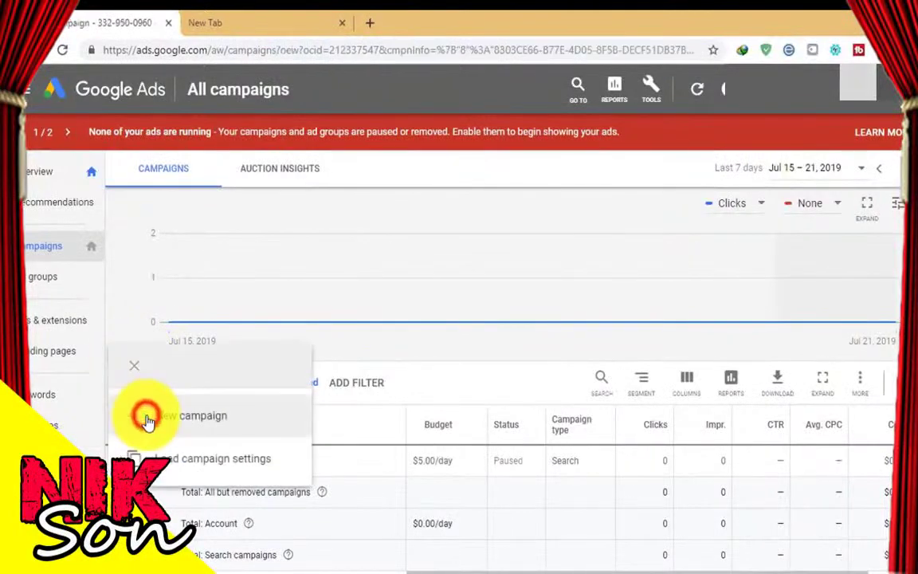
left_click(147, 421)
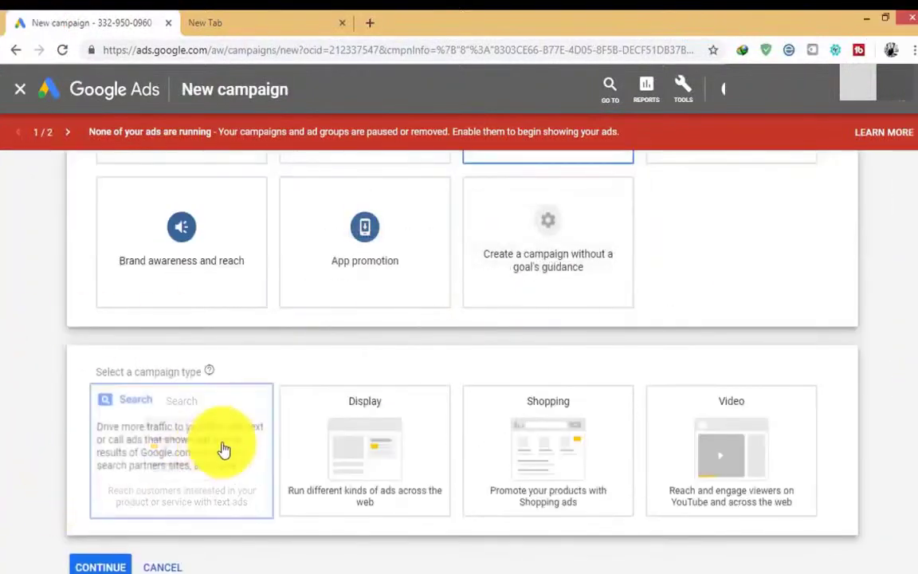
left_click(132, 469)
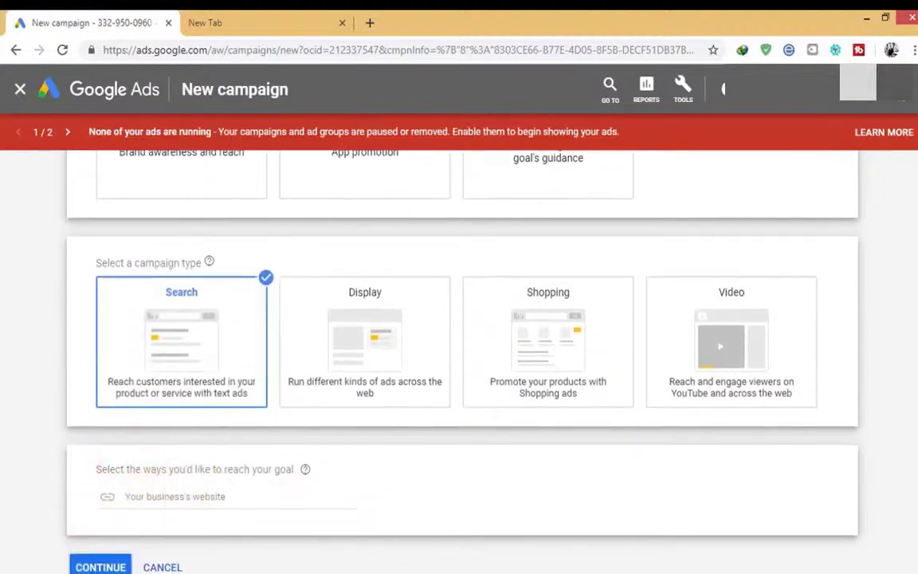
key("alt+Tab")
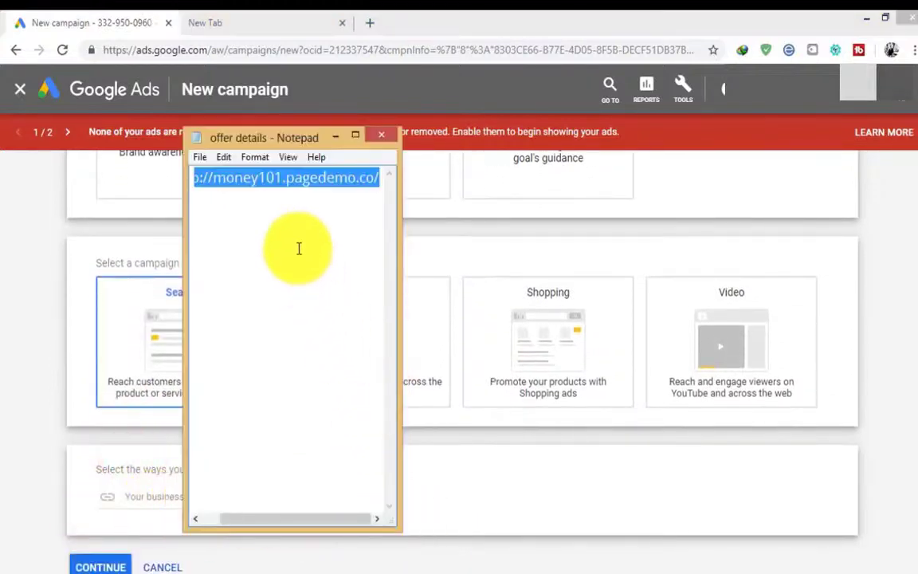
right_click(307, 183)
left_click(340, 226)
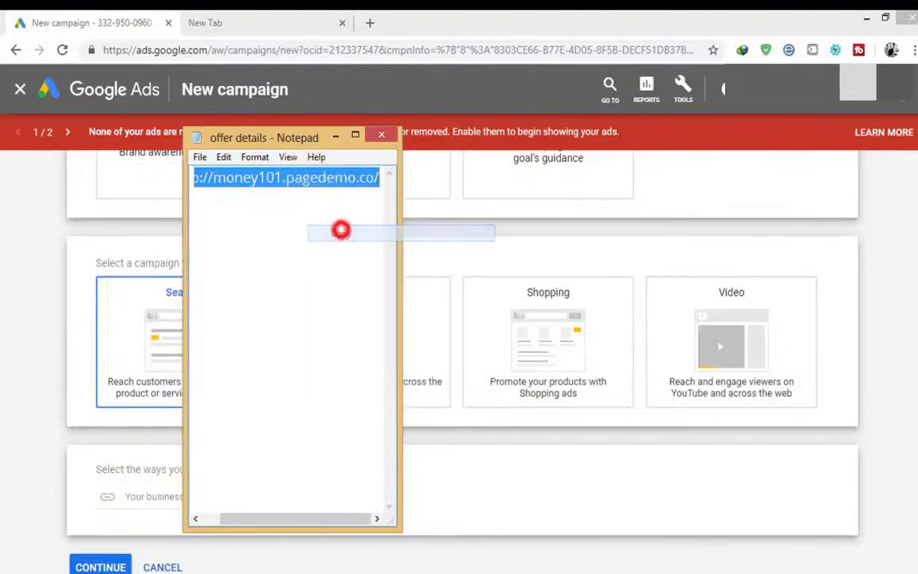
left_click(4, 326)
right_click(185, 500)
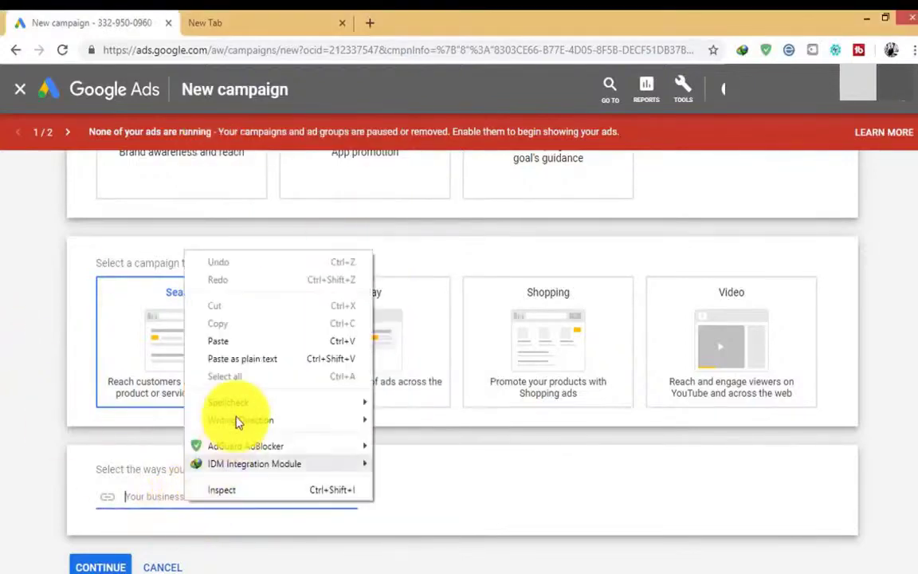
left_click(239, 341)
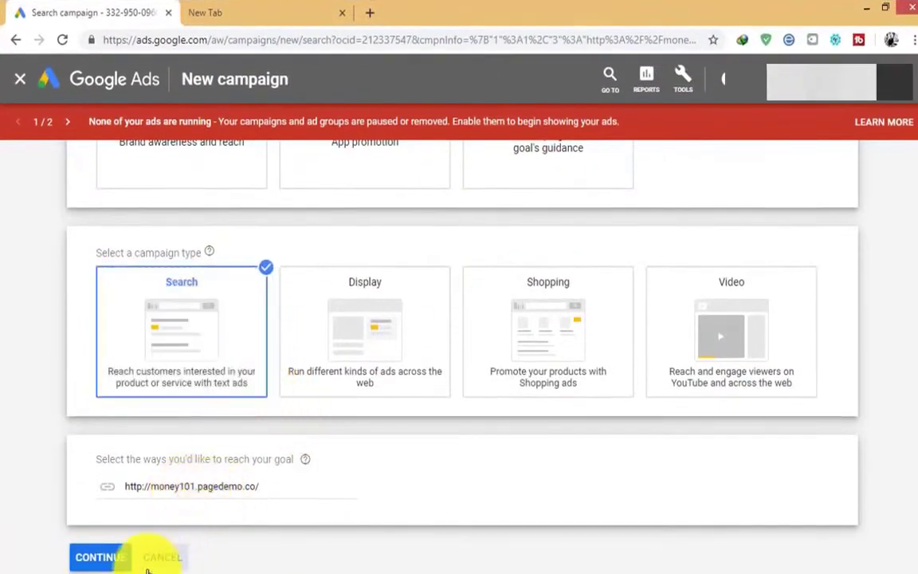
Continue to campaign settings and name the campaign 'max offer one survey'
left_click(103, 560)
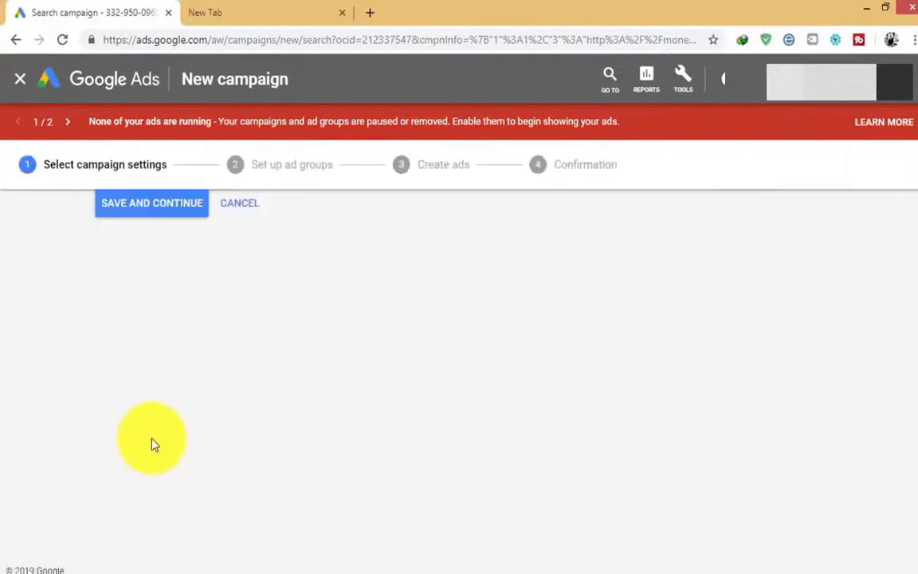
triple_click(395, 343)
type("max offer one survey")
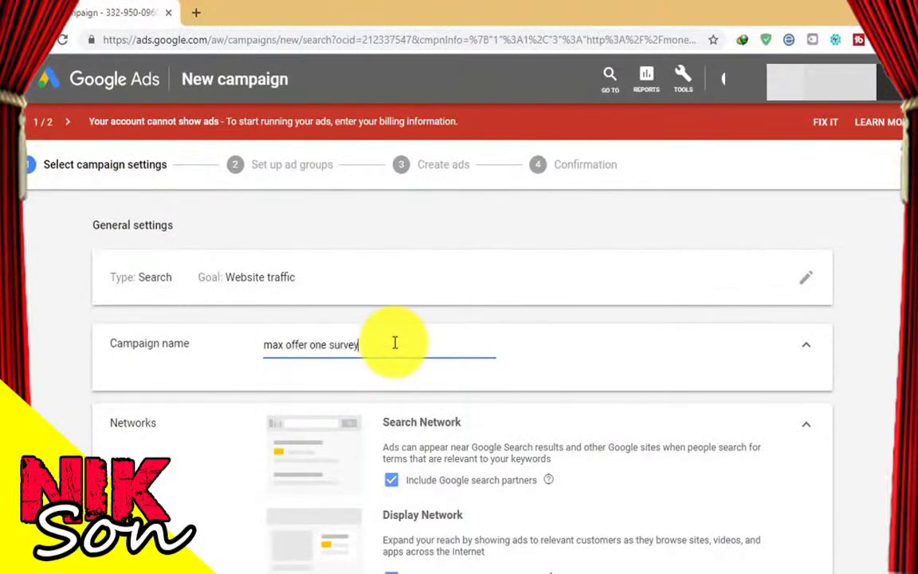
Exclude the Google Display Network and bring up the advanced location search
scroll(420, 343, "down", 3)
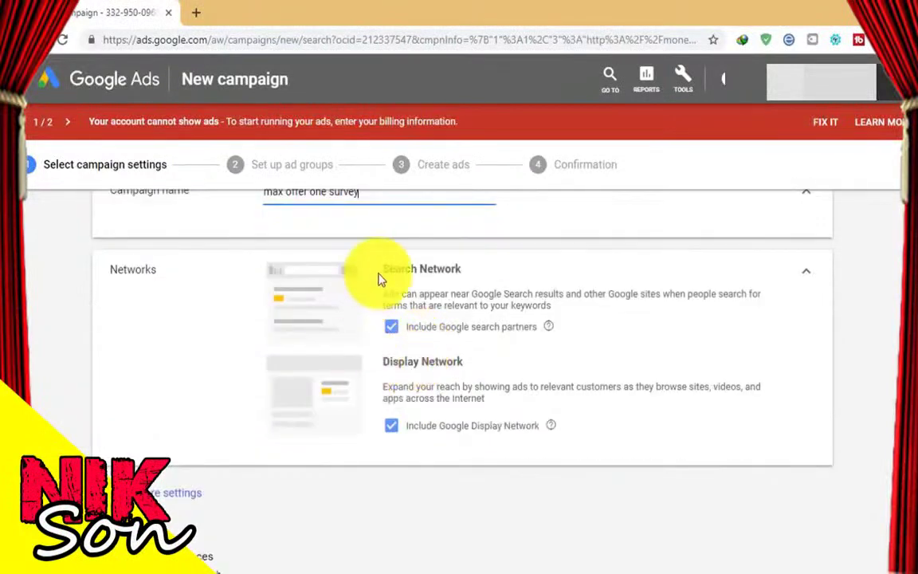
left_click(391, 426)
scroll(390, 423, "down", 3)
scroll(195, 454, "down", 3)
left_click(553, 486)
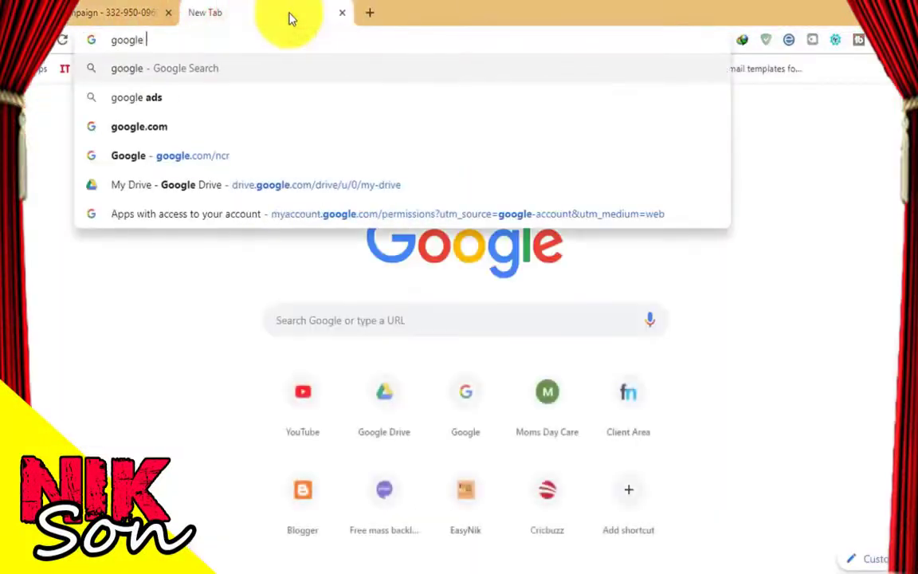
Search Google for 'google trends' and open the Google Trends site
type(" trends")
key("Return")
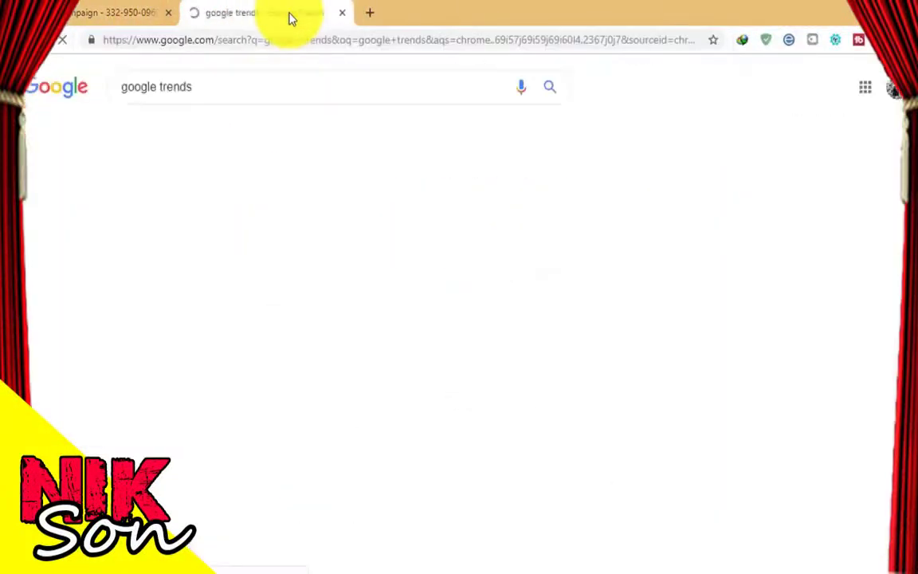
left_click(183, 195)
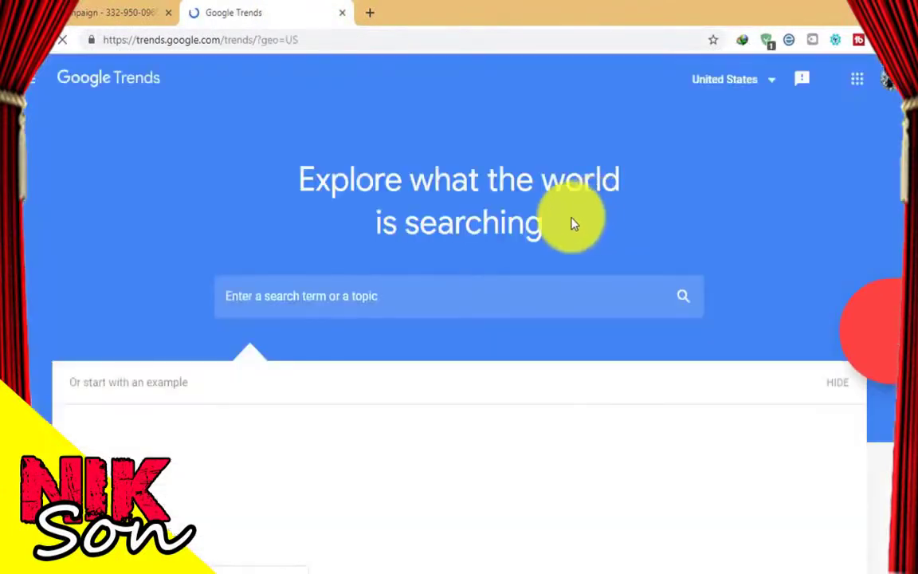
Look up 'make money online' in Trends with interest broken down by city
left_click(399, 288)
type("make")
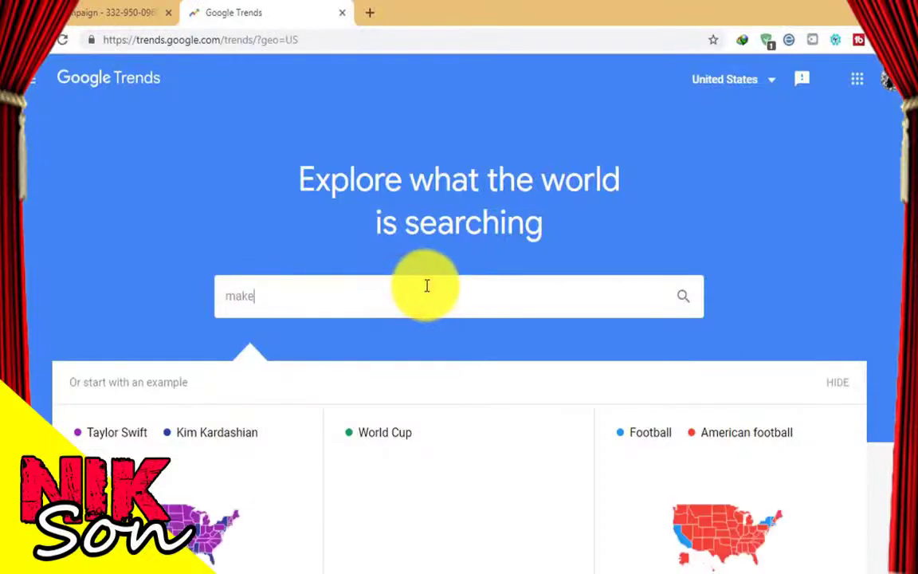
type(" omo")
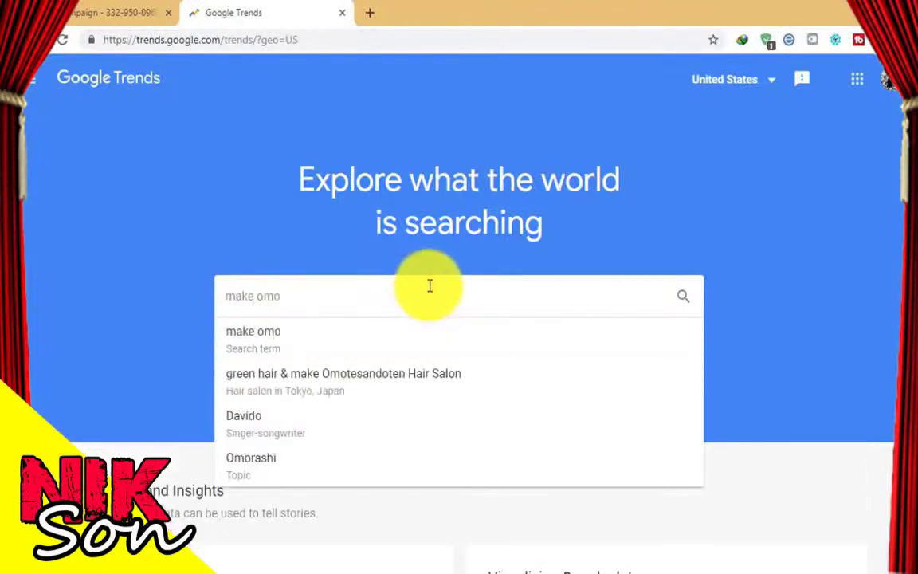
type(" mo")
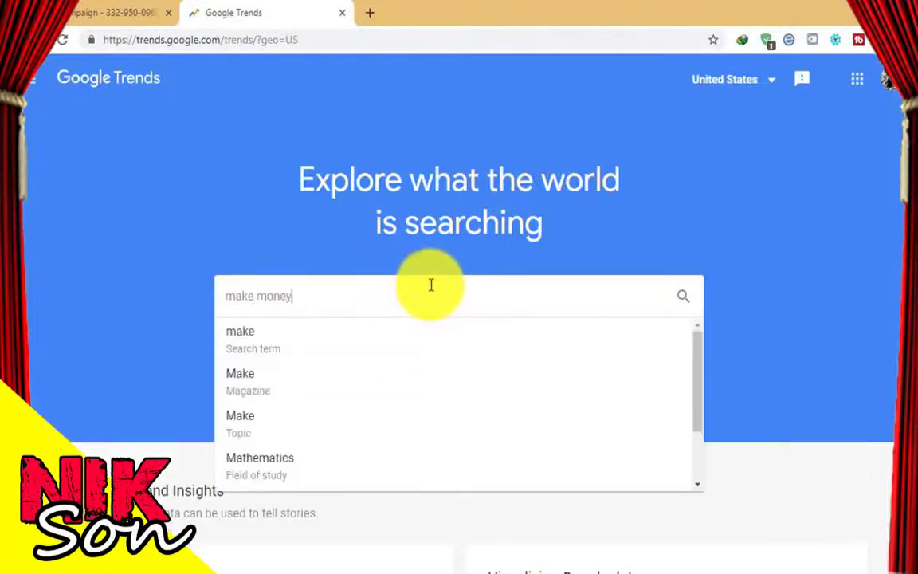
key("Return")
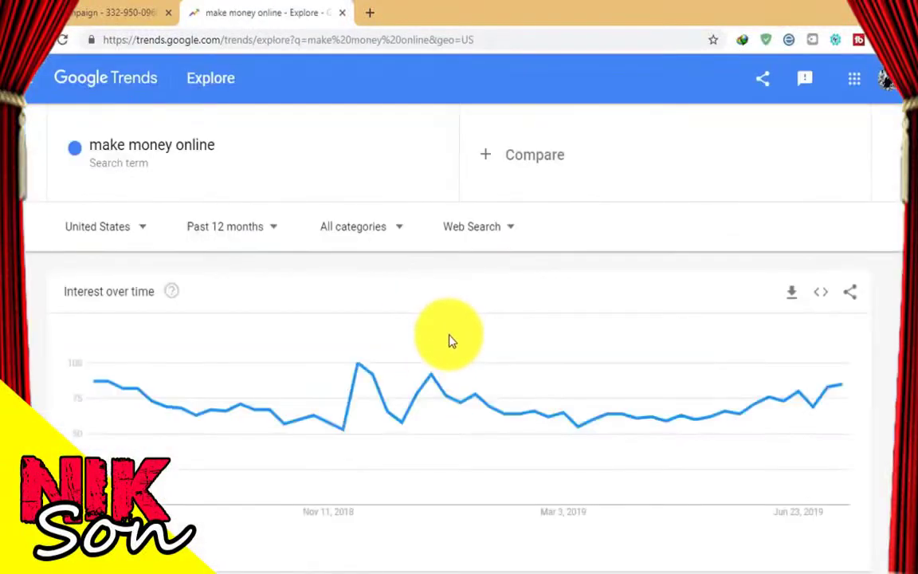
scroll(456, 351, "down", 3)
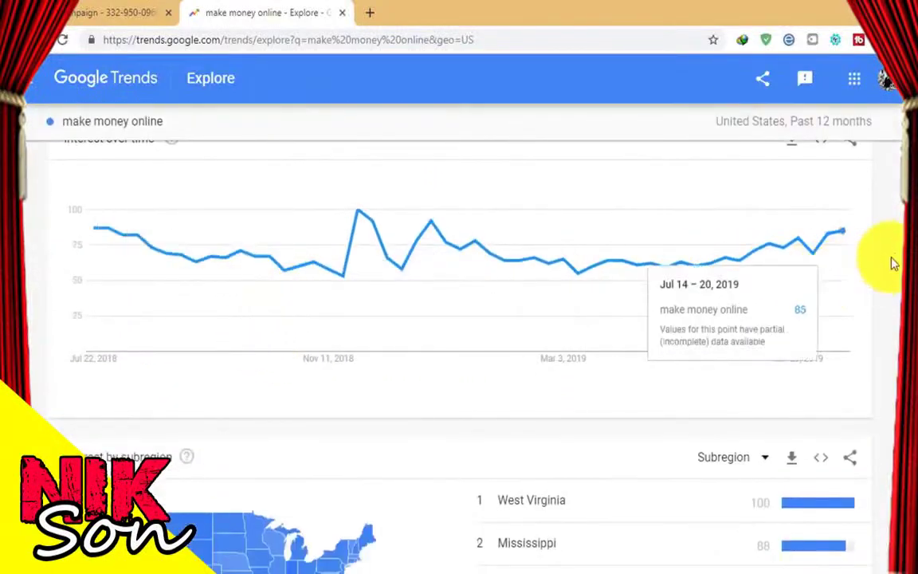
scroll(542, 375, "down", 3)
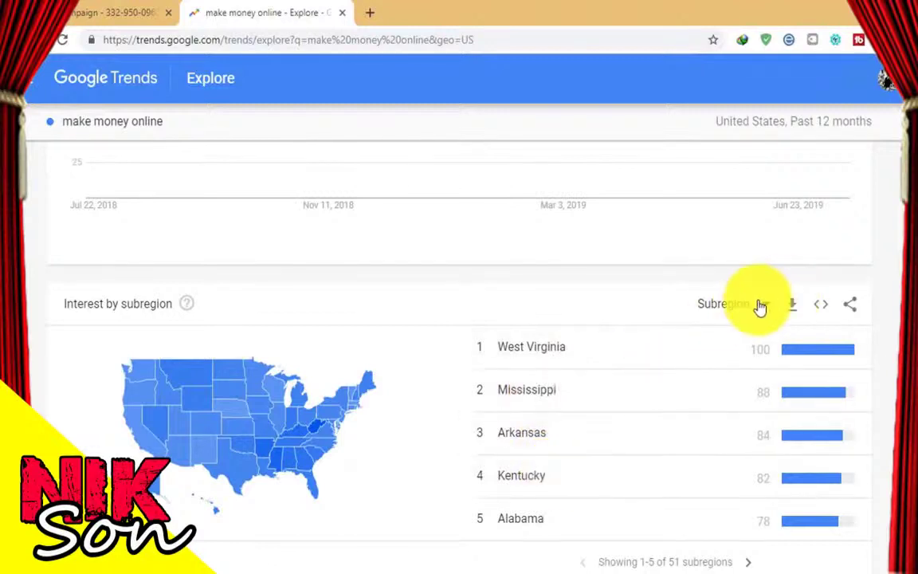
left_click(753, 304)
left_click(717, 389)
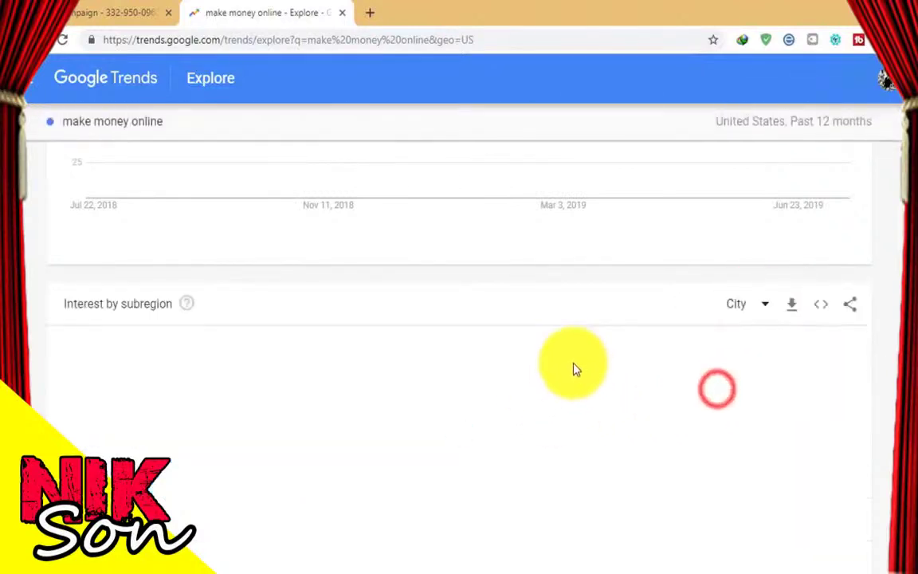
left_click(120, 12)
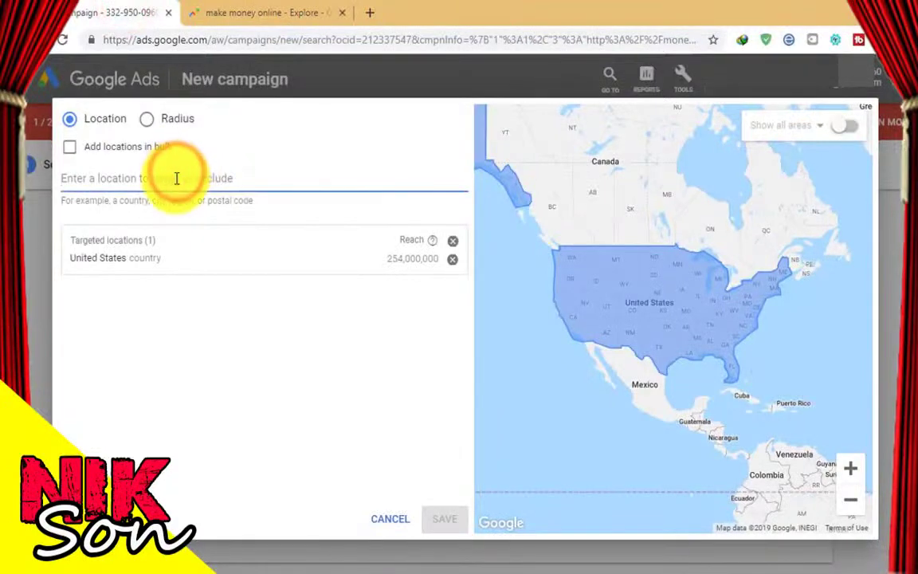
Add Dallas, Texas as the target location, remove United States, and save
type("dallas")
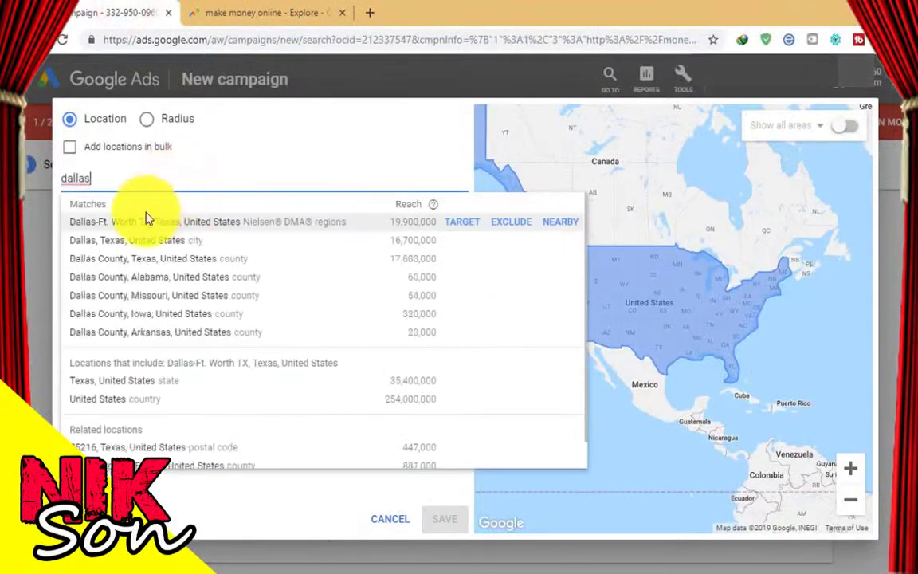
mouse_move(158, 258)
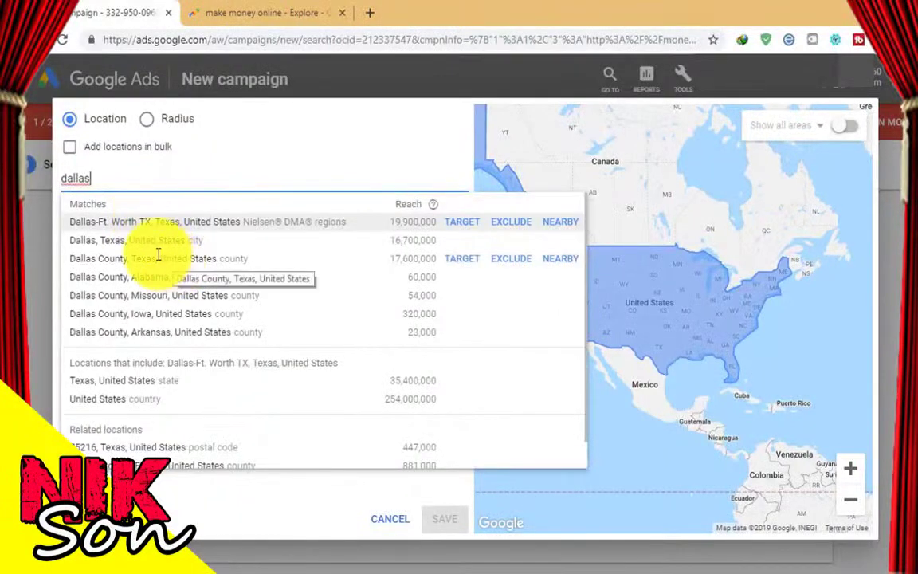
left_click(129, 240)
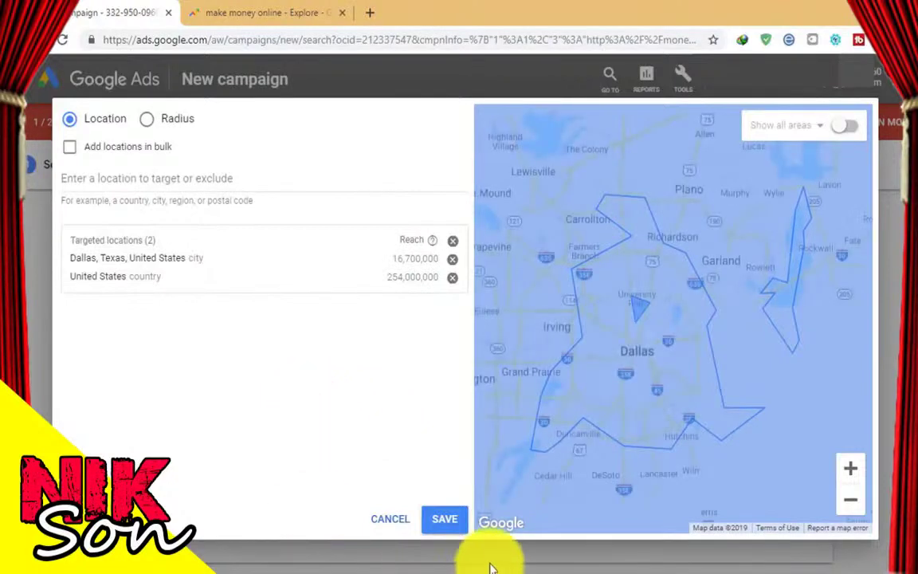
left_click(221, 10)
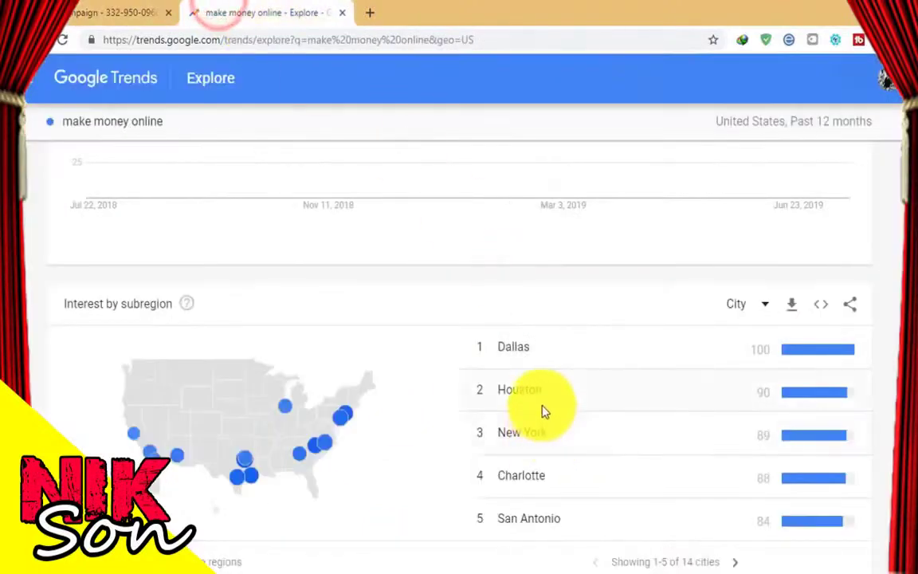
left_click(156, 13)
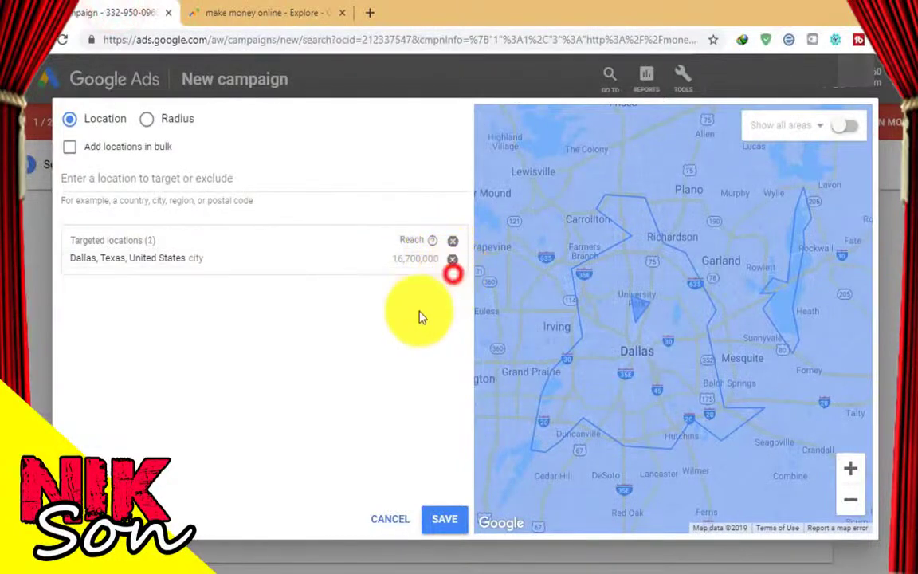
left_click(453, 276)
left_click(142, 262)
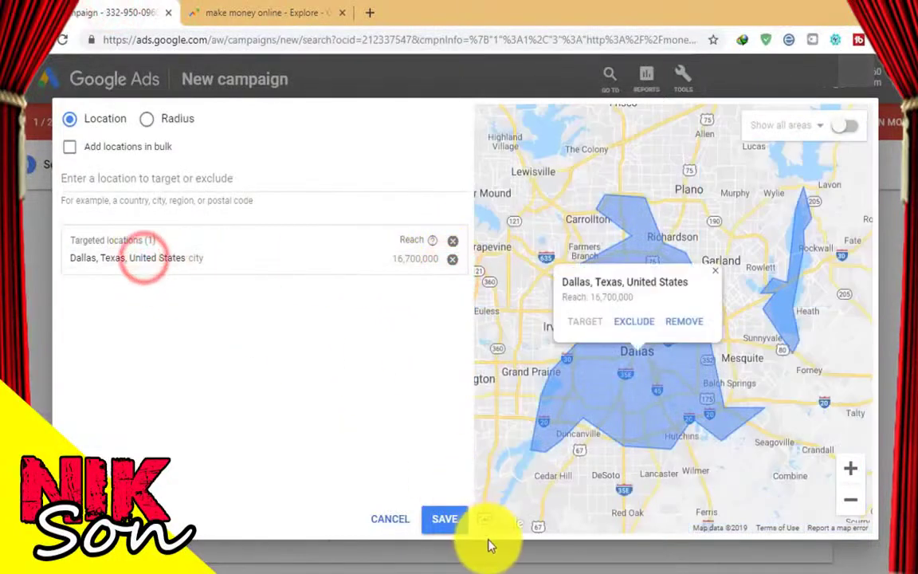
left_click(444, 518)
Set a $5 daily budget and begin typing a maximum CPC bid limit
scroll(443, 430, "down", 2)
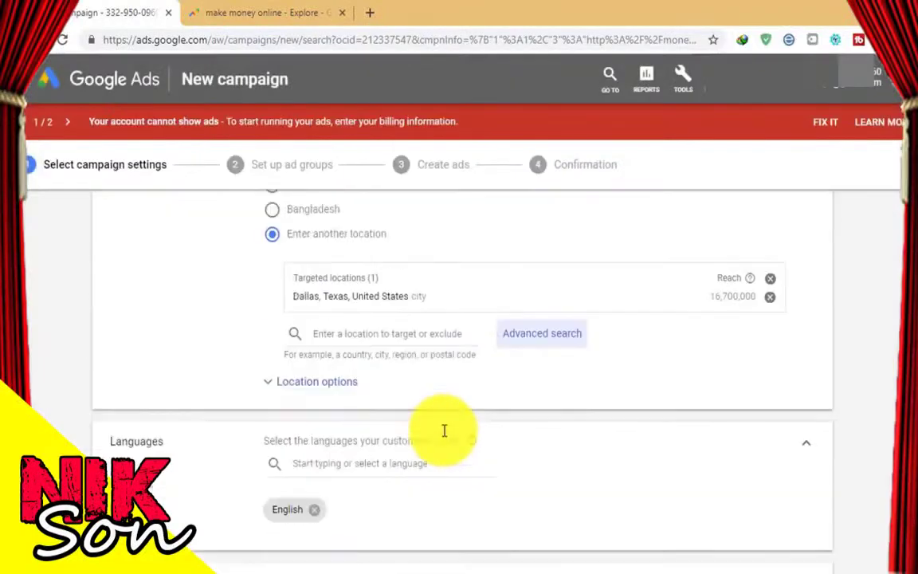
scroll(436, 427, "down", 1)
scroll(466, 434, "down", 2)
scroll(375, 422, "down", 2)
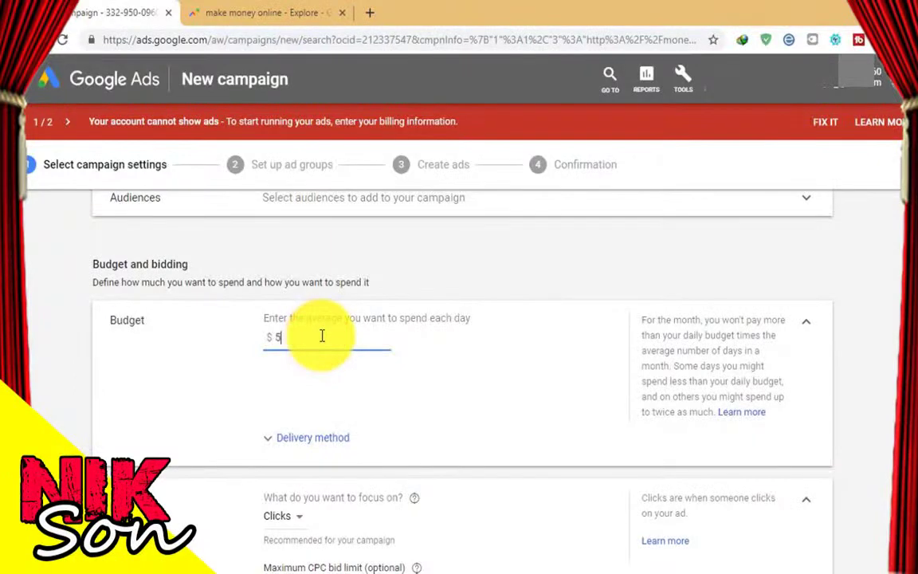
scroll(430, 369, "down", 1)
left_click(431, 368)
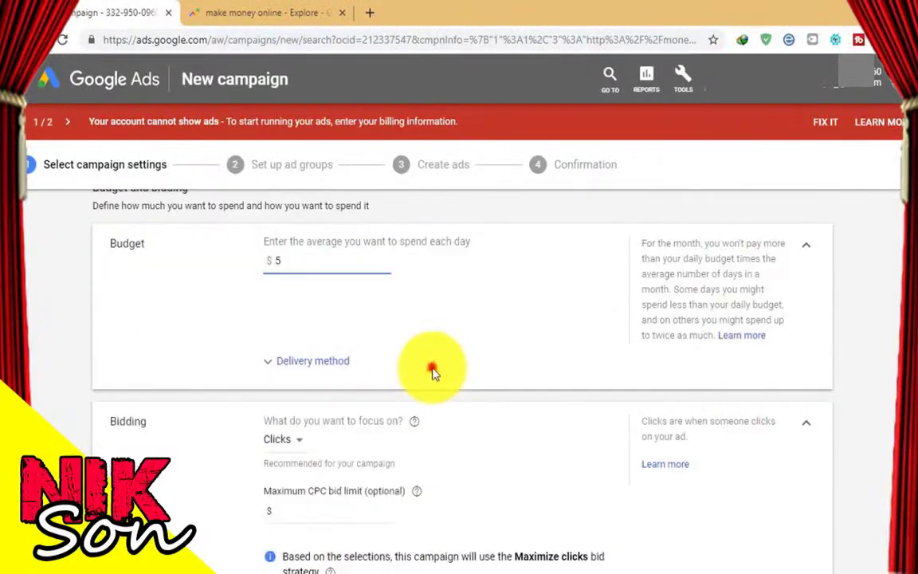
scroll(446, 378, "down", 1)
left_click(324, 444)
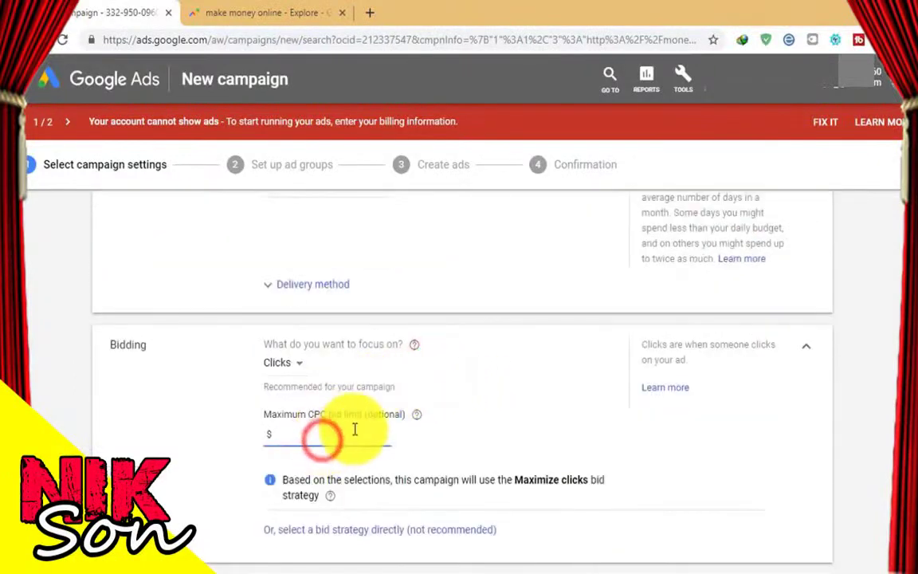
type("0.10")
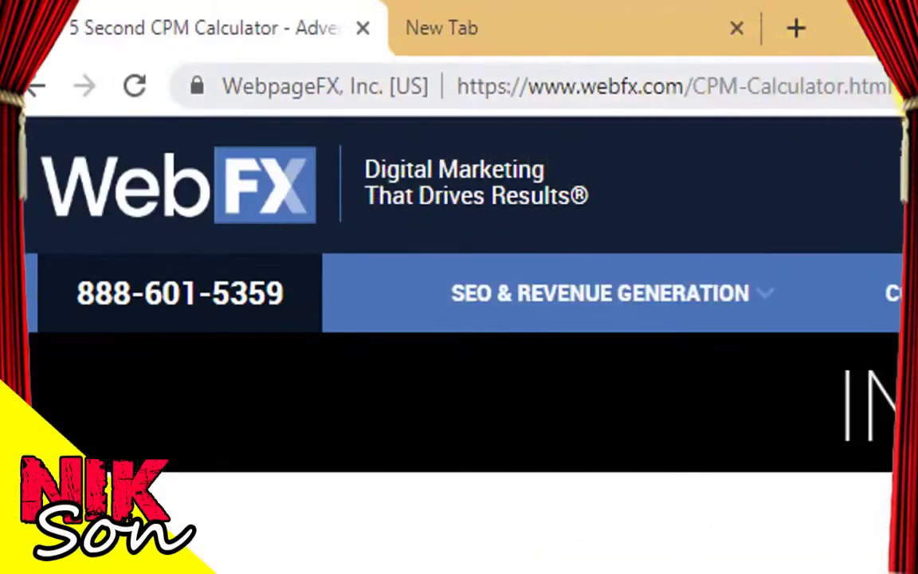
Go to the WebFX CPM Calculator page at webfx.com/CPM-Calculator.html
left_click(672, 90)
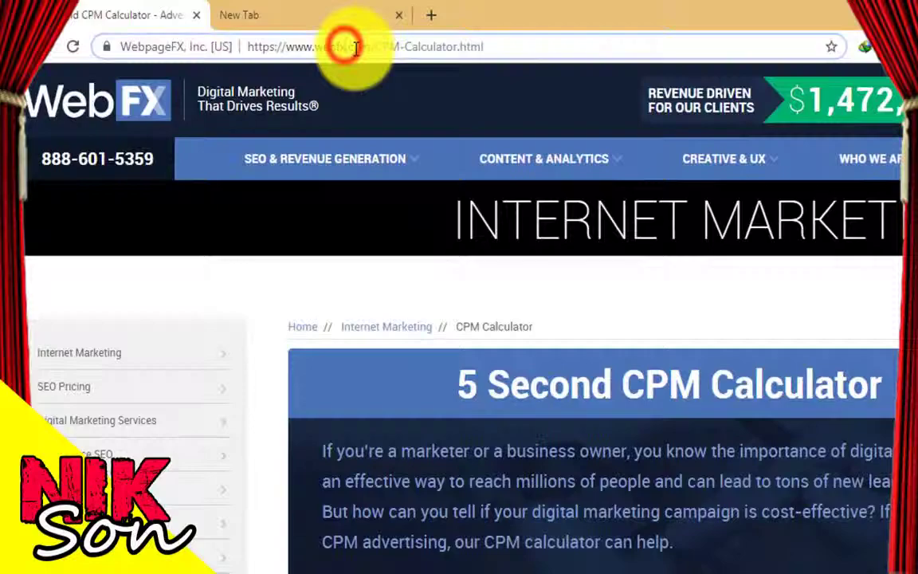
left_click_drag(422, 40, 217, 43)
left_click(229, 41)
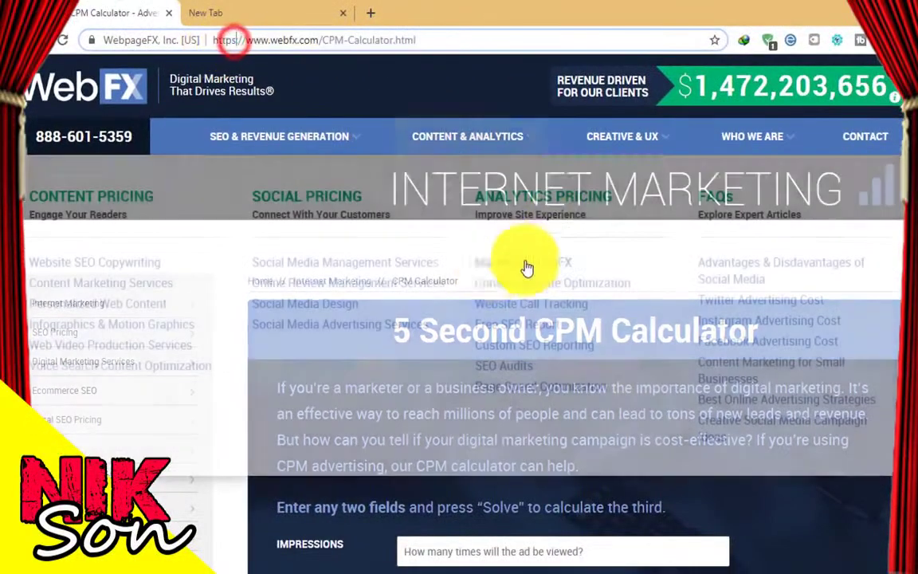
scroll(235, 436, "down", 2)
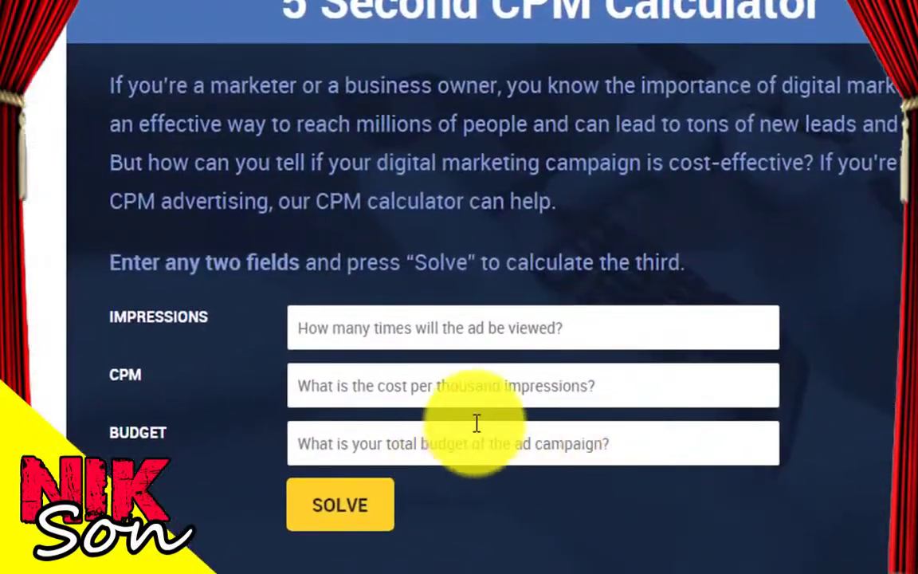
Calculate impressions for a $5 budget at $0.50 CPM, yielding 10000
left_click(472, 450)
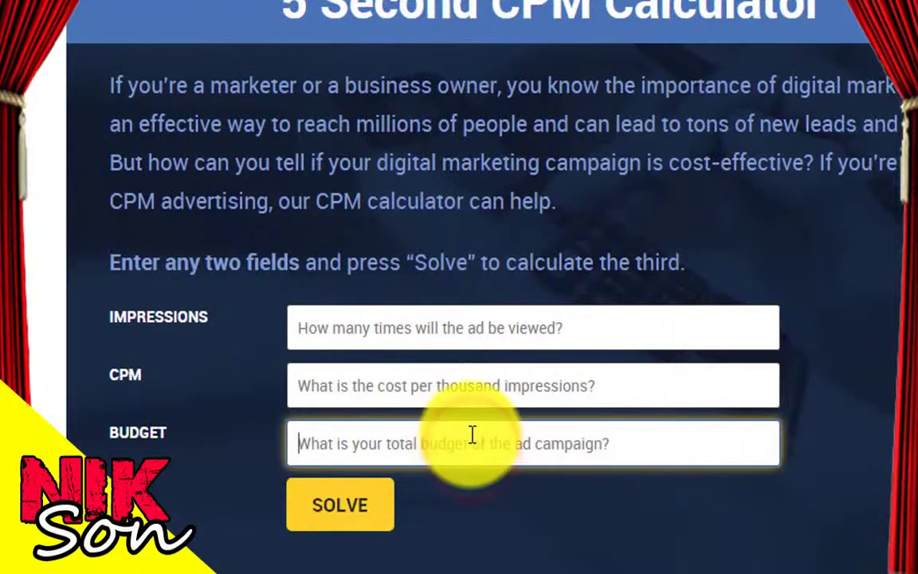
type("5")
left_click(483, 393)
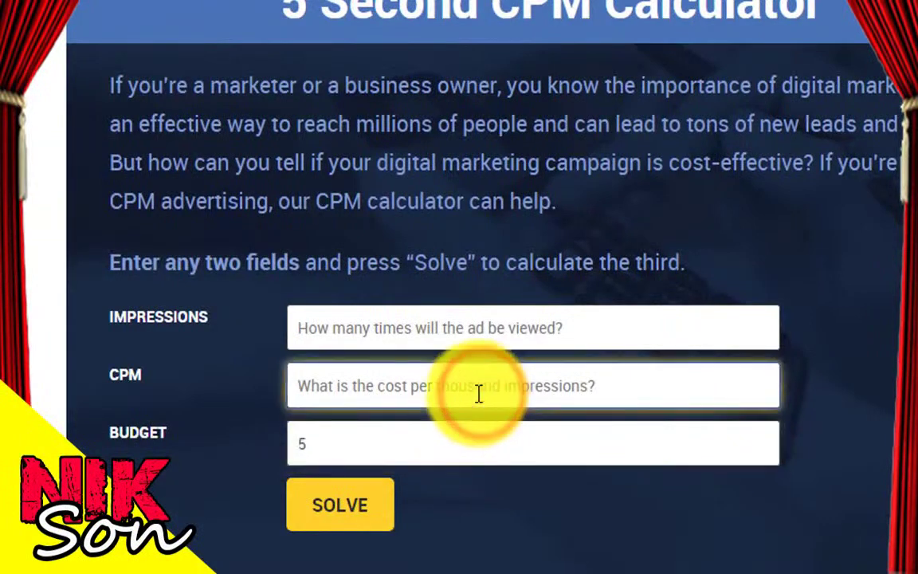
type("0.50")
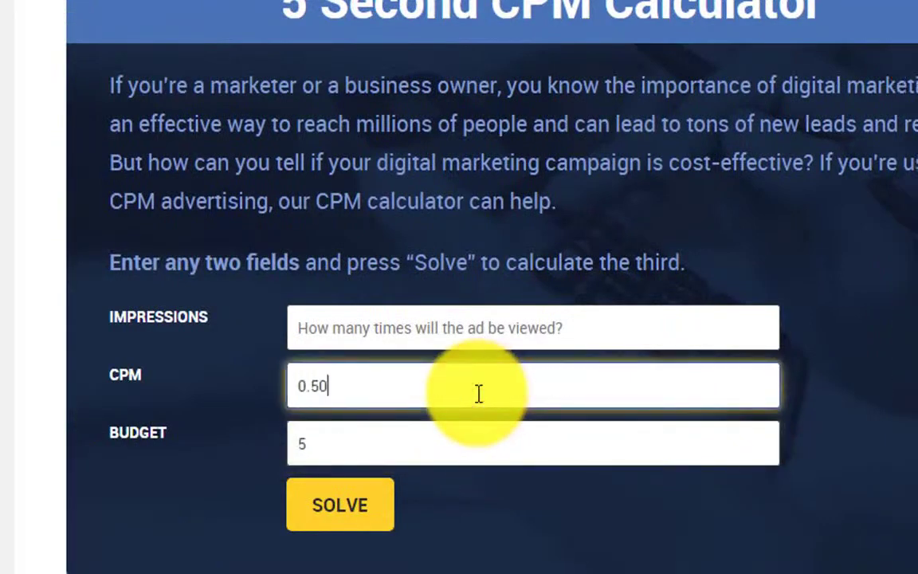
left_click(355, 500)
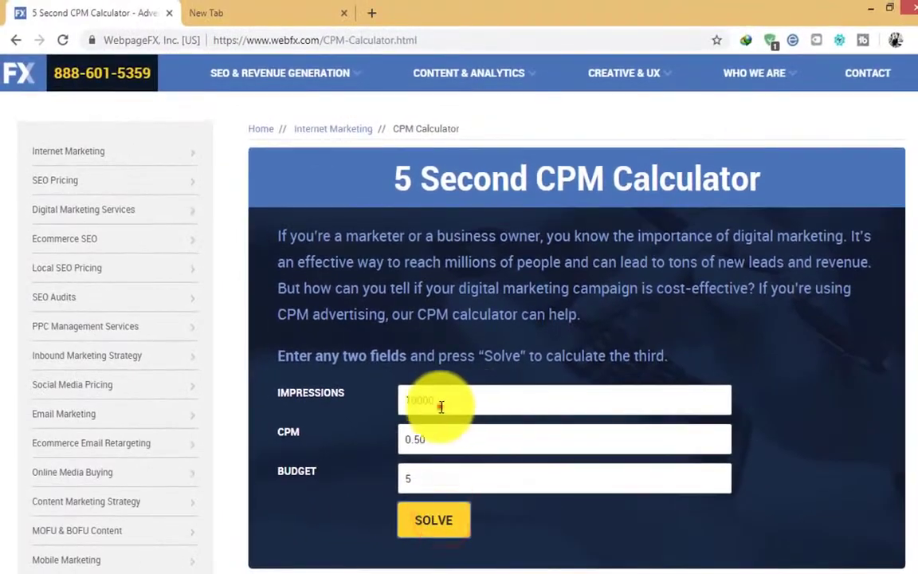
double_click(441, 403)
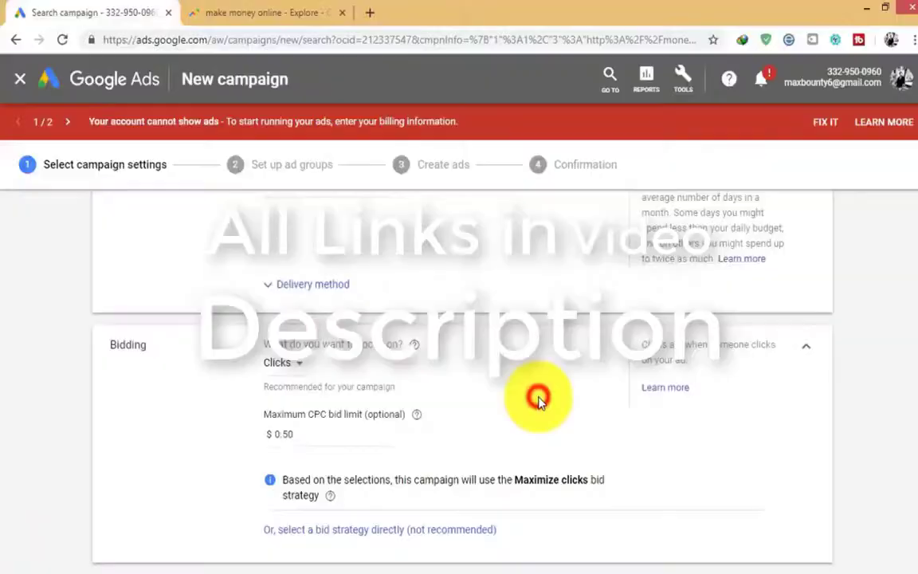
Scroll past Ad extensions and save the campaign settings, proceeding to ad groups
scroll(537, 395, "down", 5)
scroll(348, 444, "down", 2)
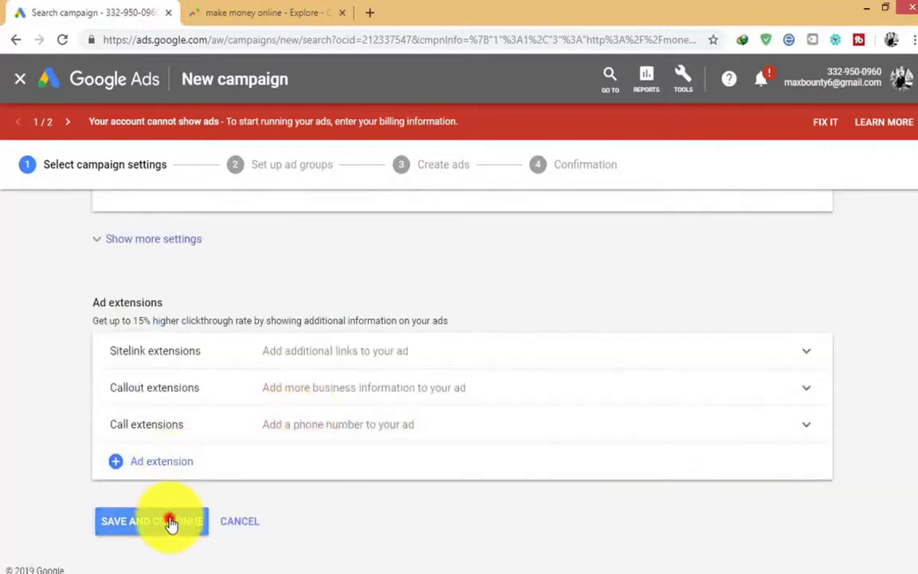
left_click(169, 520)
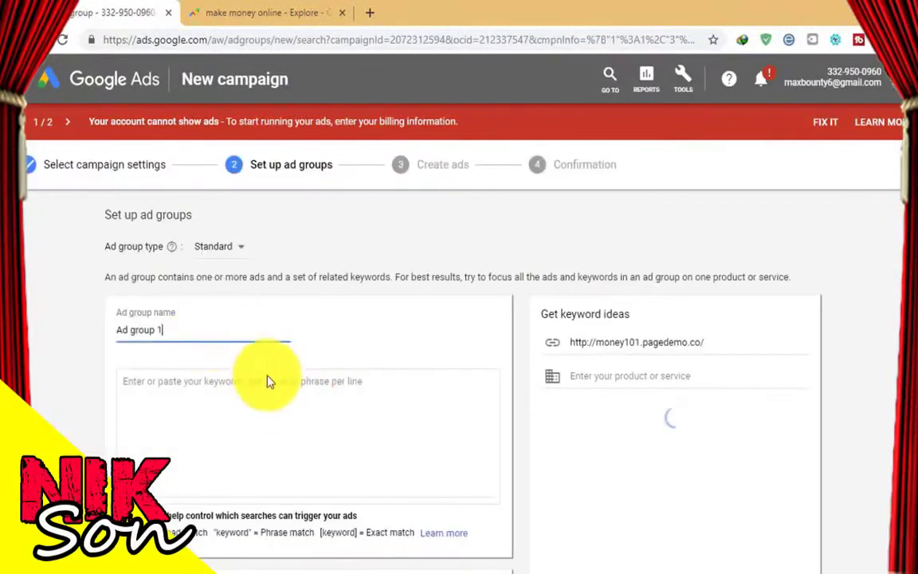
Copy the 'make money online surveys' query into Get keyword ideas as the seed
left_click(601, 375)
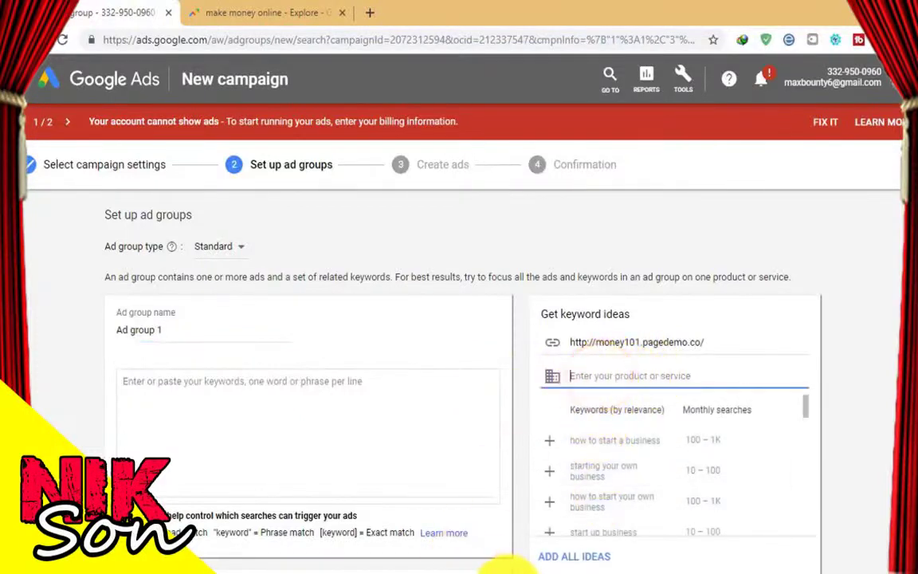
key("alt+Tab")
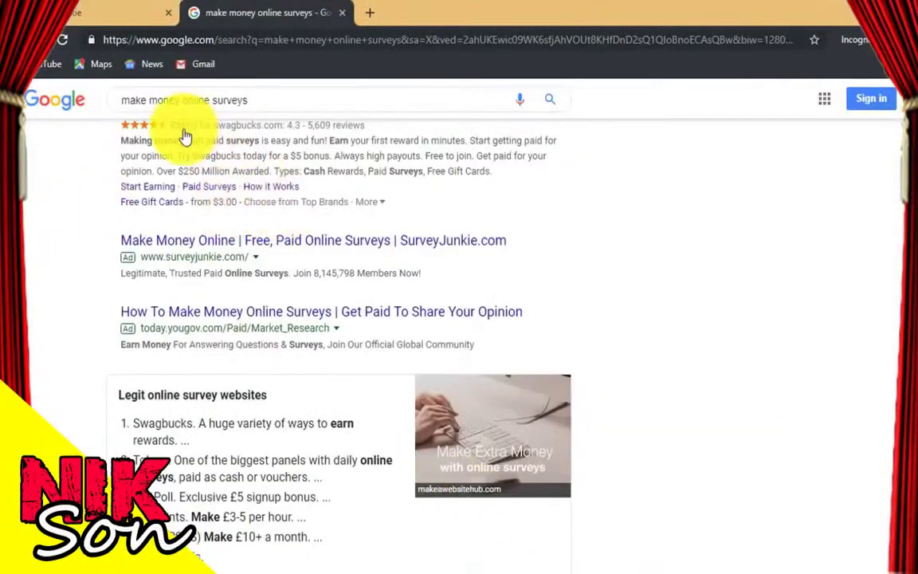
left_click(213, 100)
right_click(231, 102)
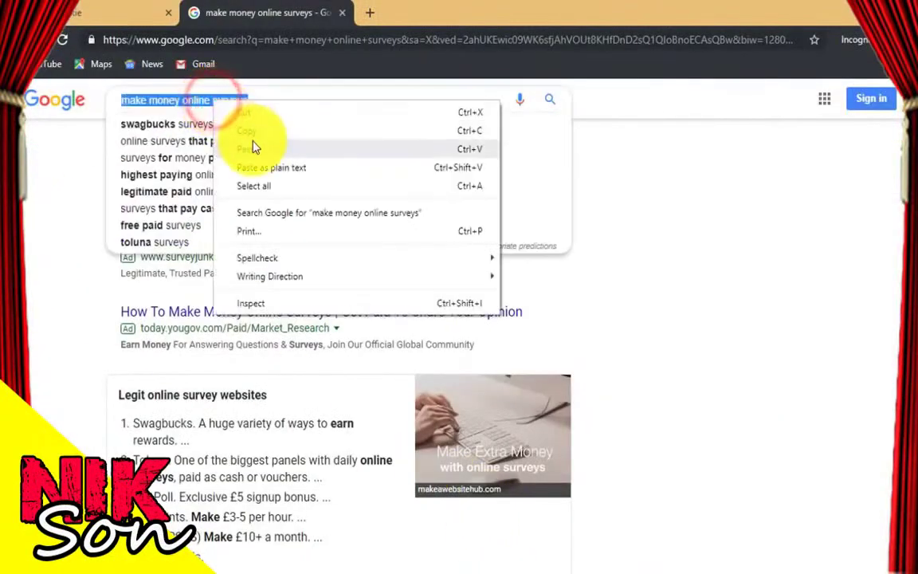
left_click(252, 128)
key("alt+Tab")
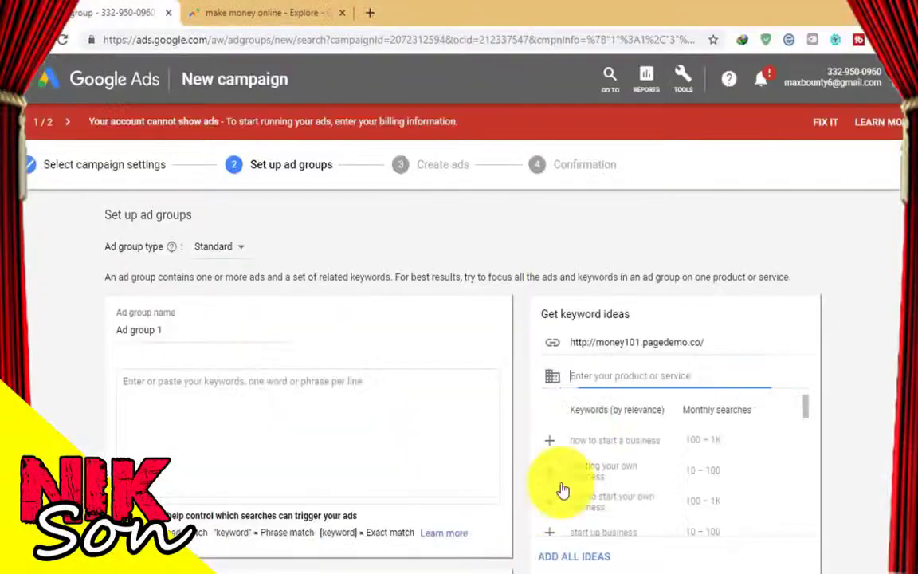
right_click(631, 375)
left_click(674, 212)
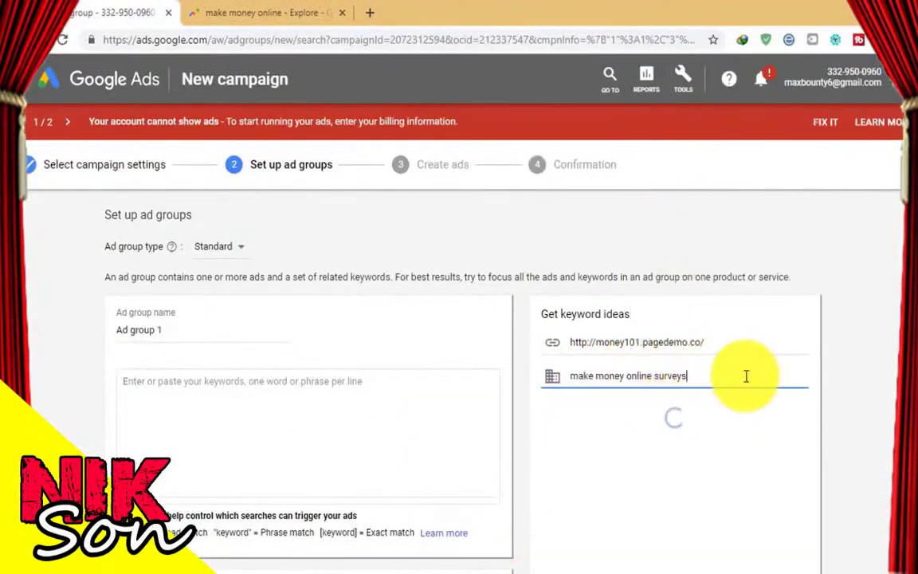
Add surveys for money, online surveys for money, get paid for surveys, take surveys for money
left_click(622, 440)
left_click(618, 474)
left_click(630, 462)
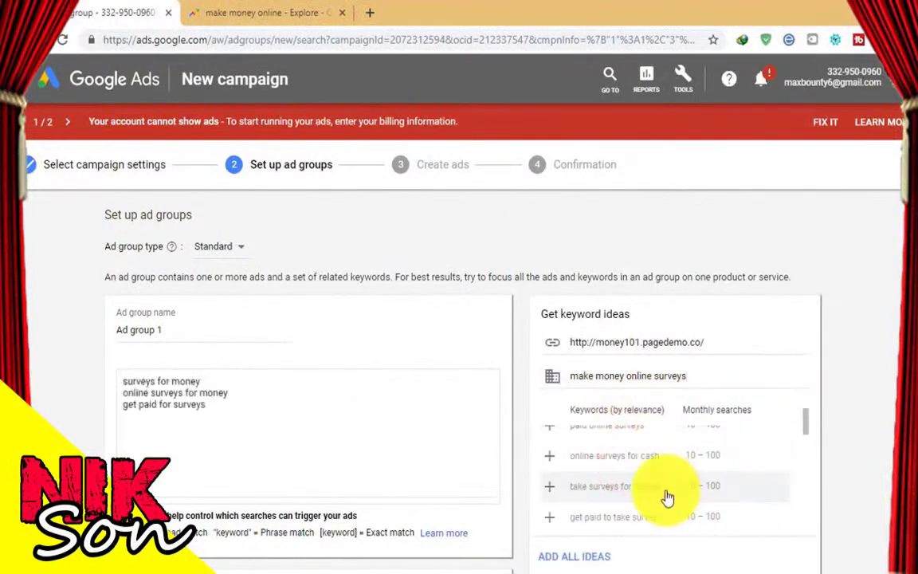
left_click(661, 489)
Change the seed to 'make money online', add easy ways to make money, and save
left_click(693, 377)
type("e")
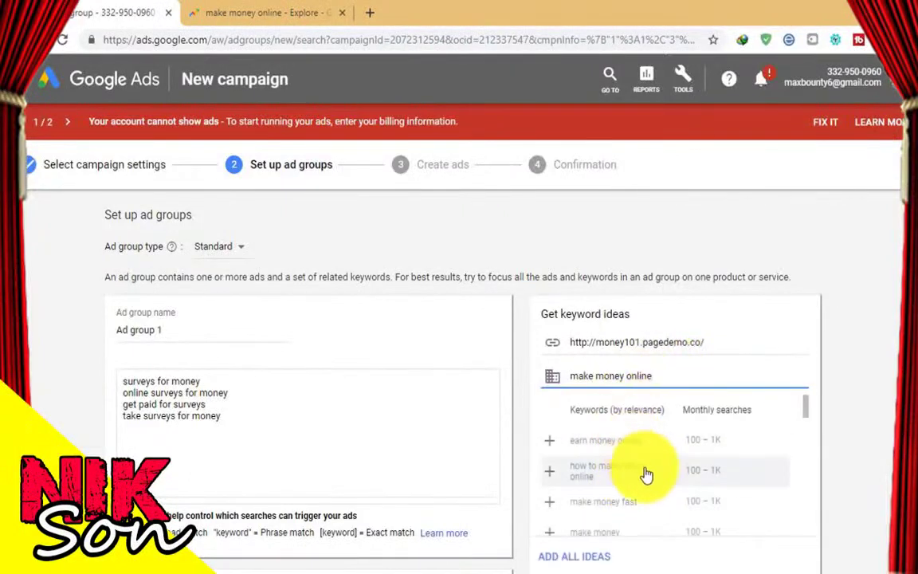
scroll(652, 475, "down", 2)
scroll(678, 507, "down", 2)
scroll(676, 502, "down", 1)
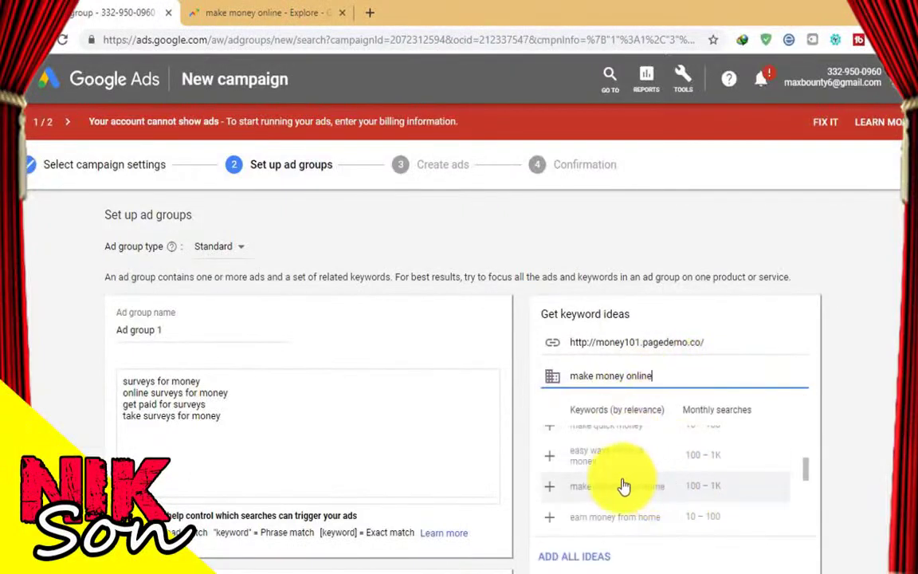
left_click(615, 488)
scroll(308, 426, "down", 2)
left_click(179, 513)
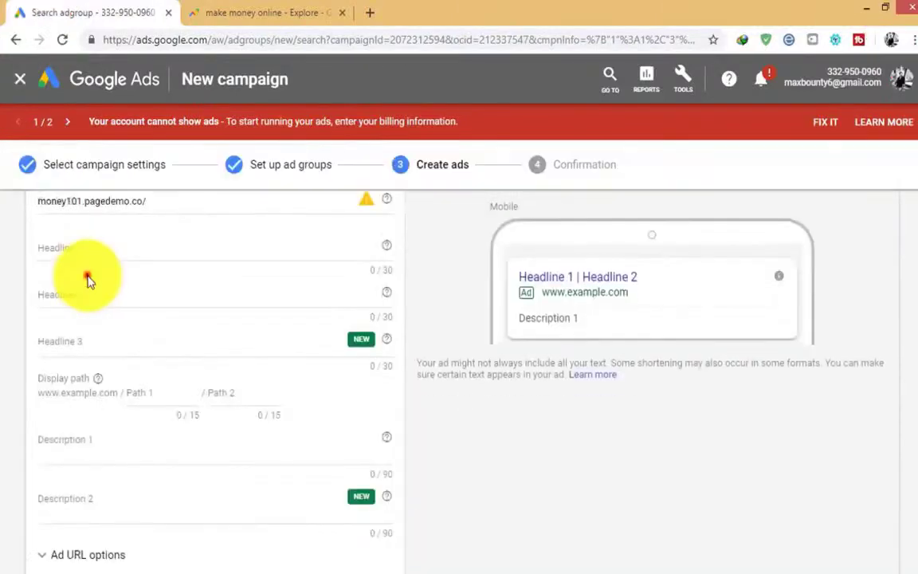
Set the new text ad's final URL to money101.pagedemo.co/
left_click(88, 275)
scroll(297, 322, "up", 2)
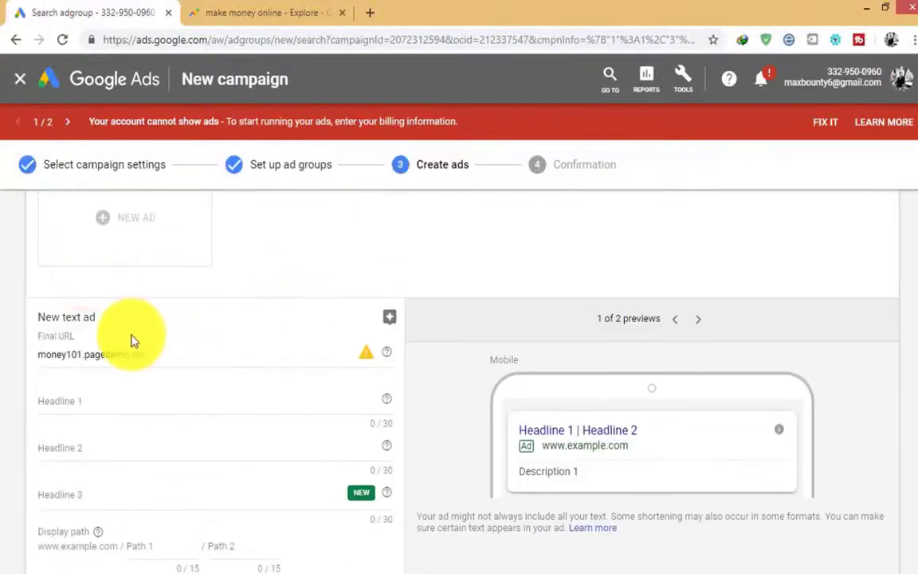
scroll(143, 347, "up", 1)
scroll(159, 352, "up", 1)
scroll(88, 348, "down", 2)
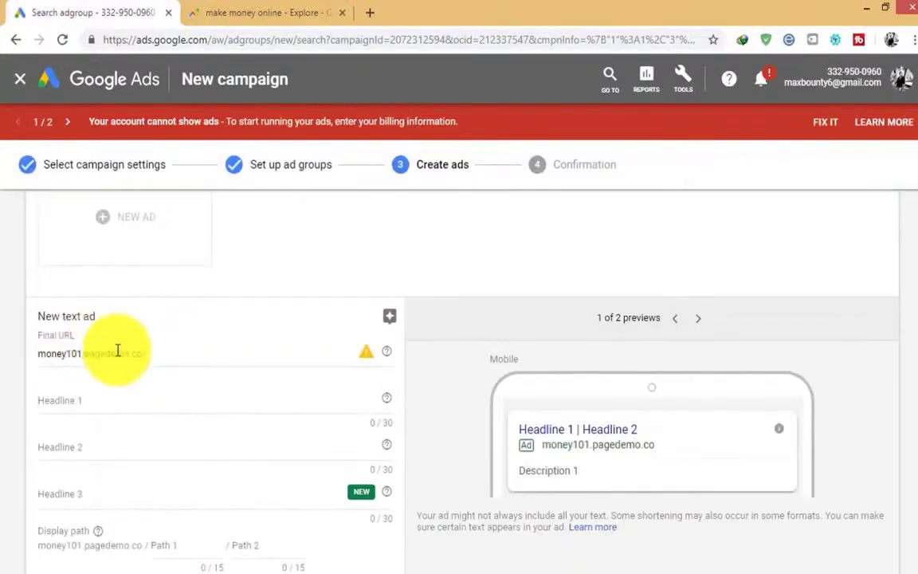
key("Return")
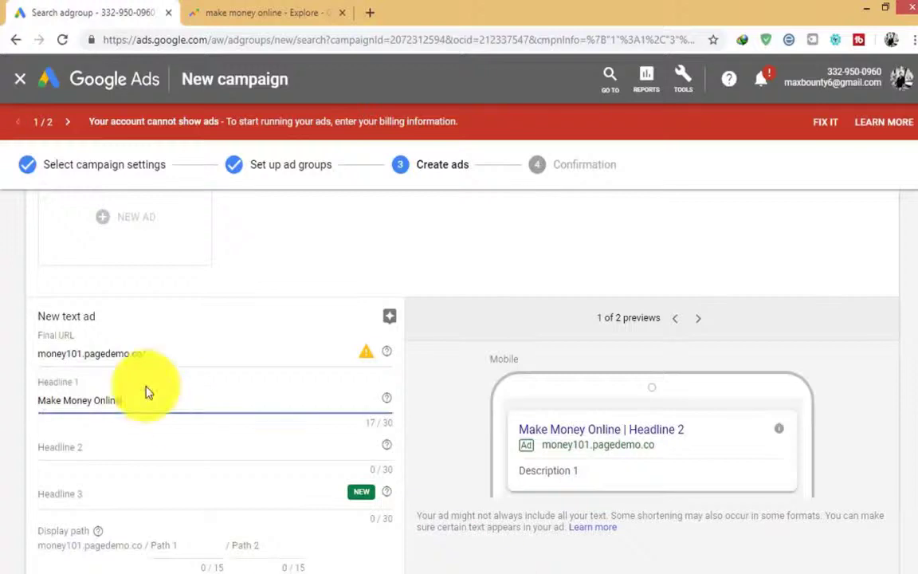
Enter the headlines 'Make Money Online' and 'Get paid via payPal Instant sign up'
left_click(125, 446)
type("Get paid via payPal Instant")
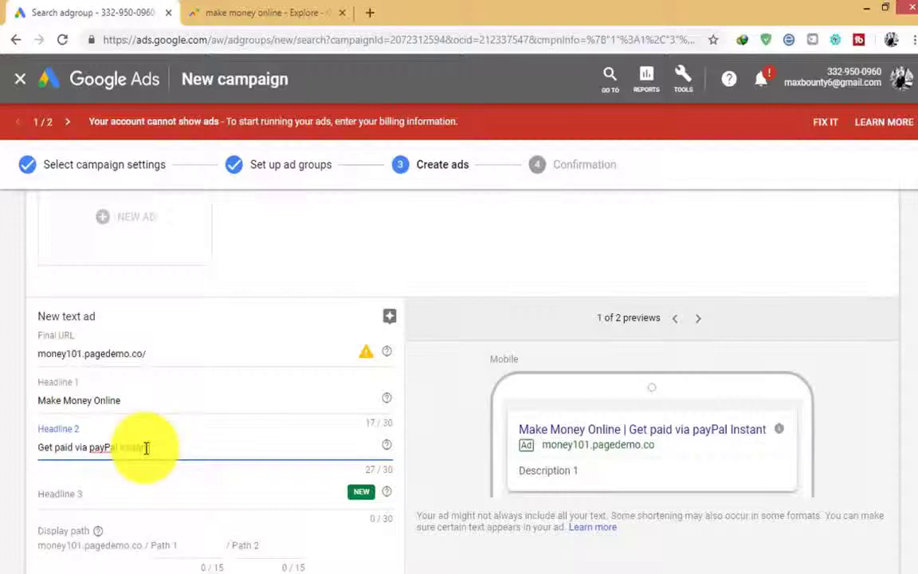
type("sign up")
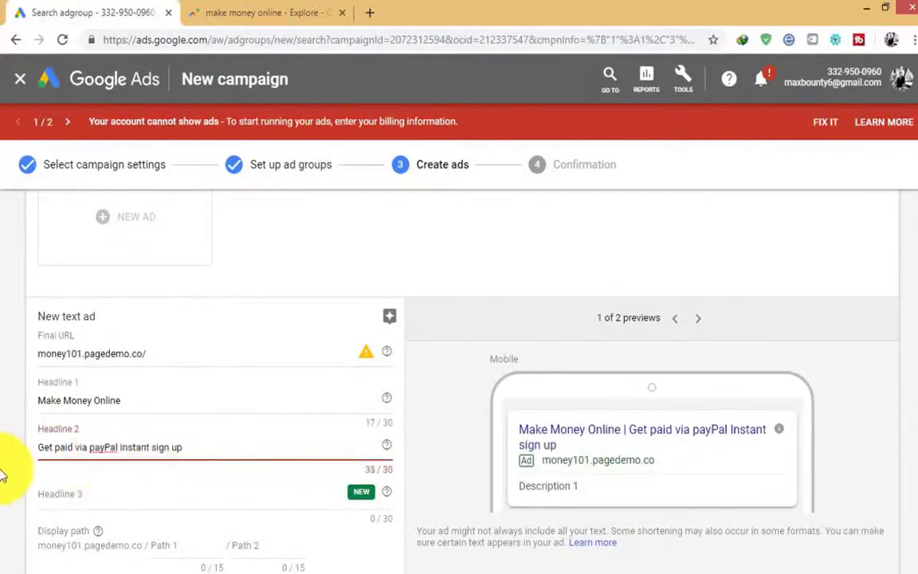
scroll(188, 446, "down", 1)
left_click(127, 416)
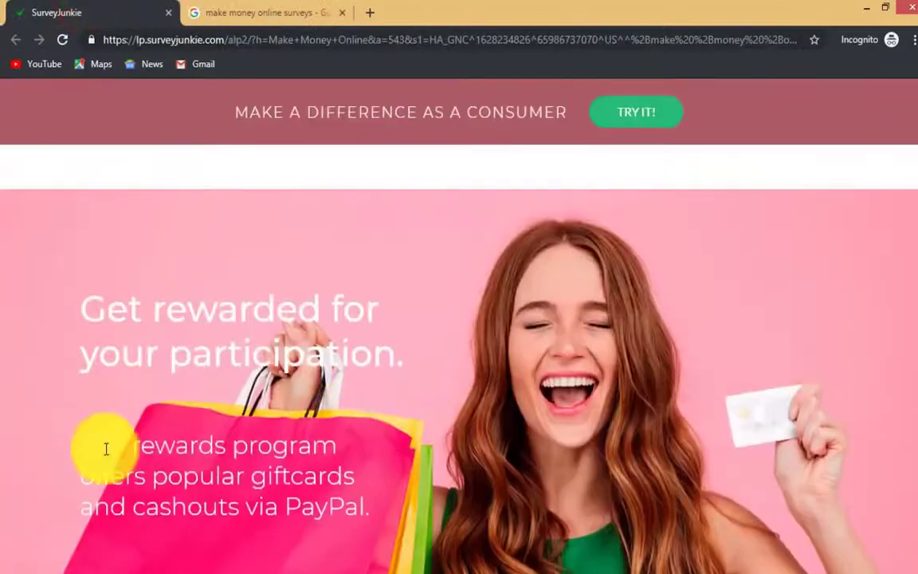
Make Headline 3 'popular giftcards & cashouts via PayPal' from the pasted landing-page text
mouse_move(80, 446)
left_mouse_down()
mouse_move(266, 472)
mouse_move(370, 522)
left_mouse_up()
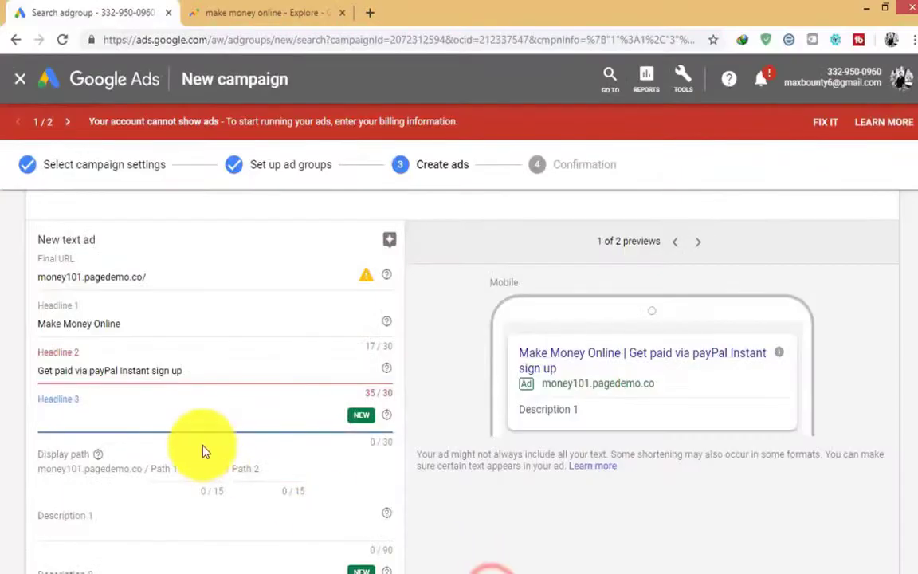
key("ctrl+v")
left_click(338, 415)
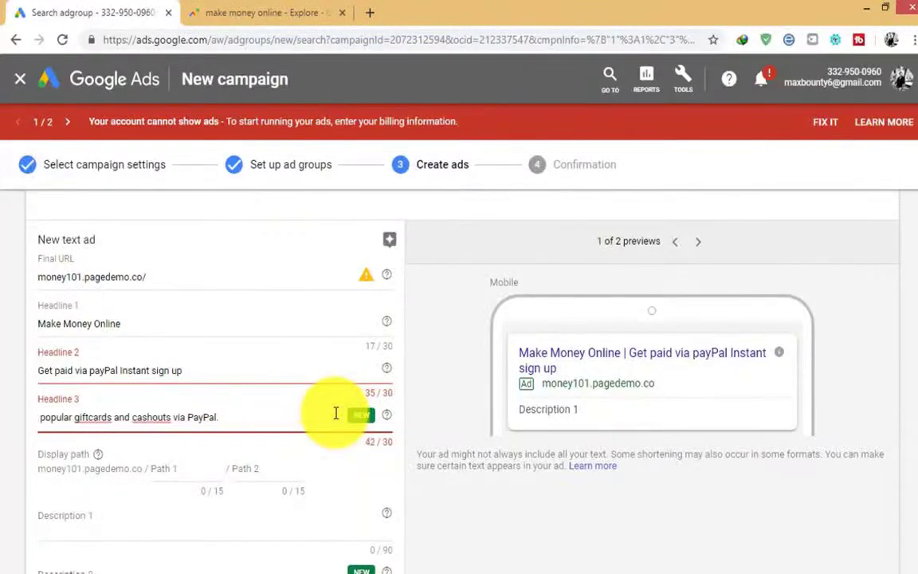
key("BackSpace")
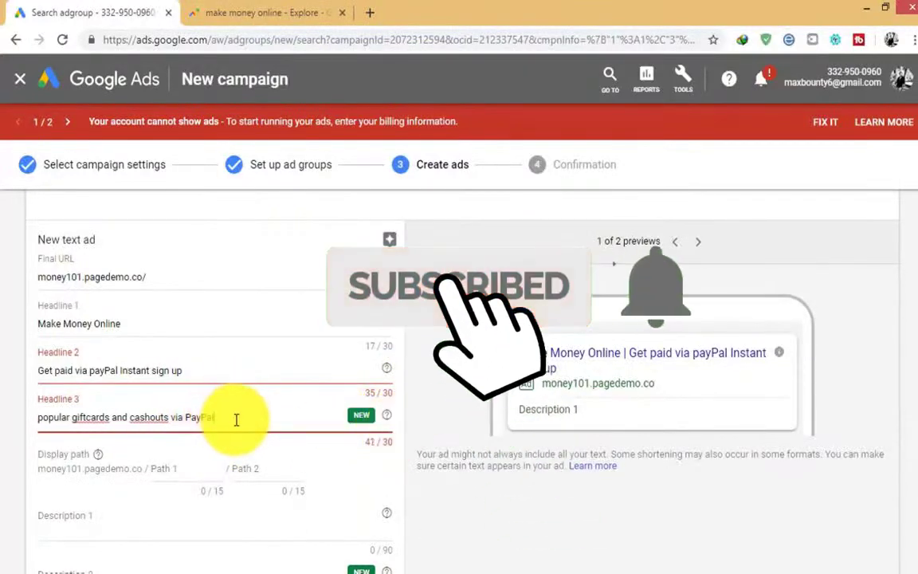
double_click(124, 417)
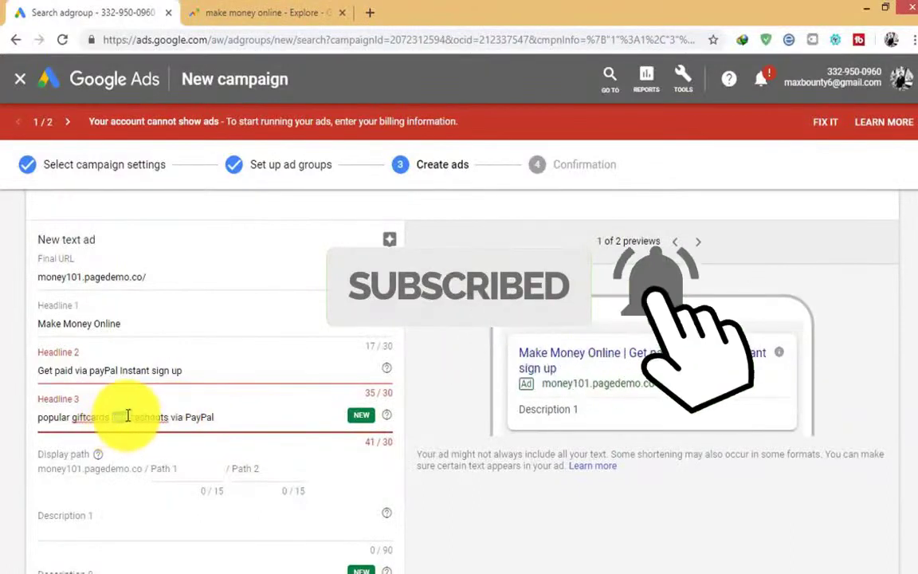
type("&")
Change Headline 2 to 'FREE Paid Surveys'
left_click(81, 369)
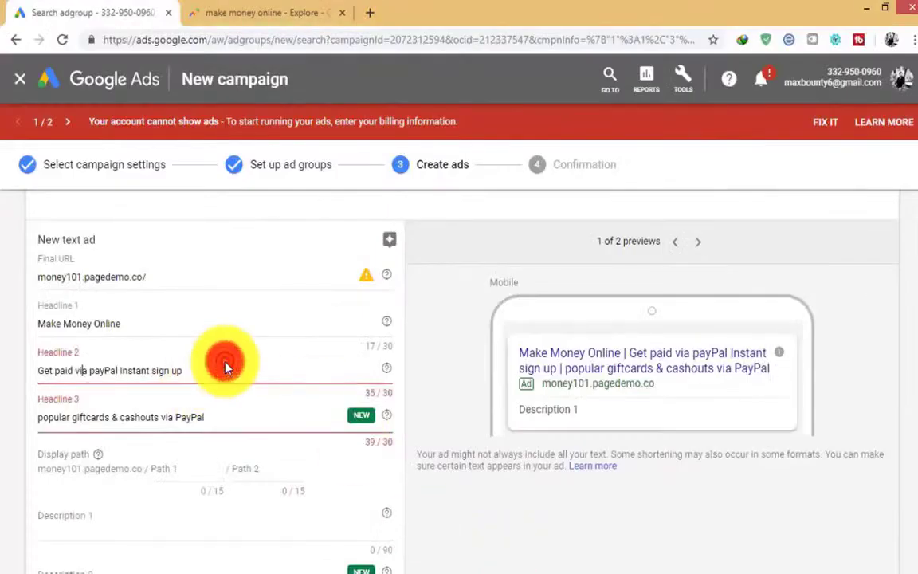
triple_click(178, 370)
type("id Su")
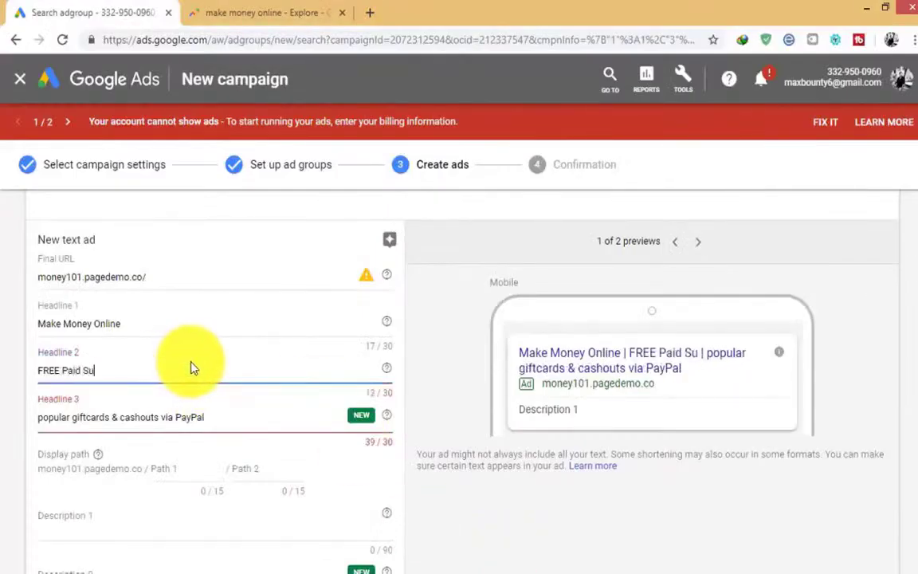
type("rveys")
scroll(191, 368, "down", 2)
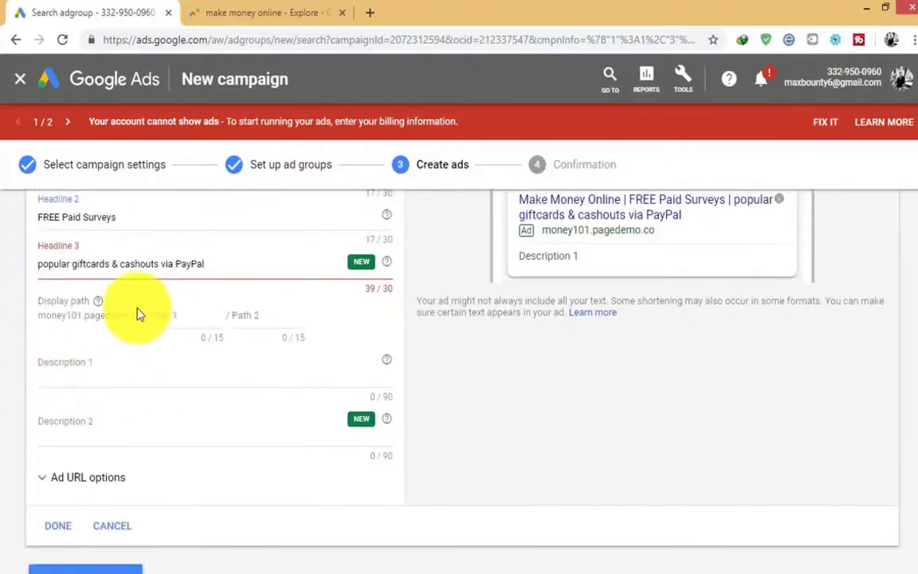
left_click(159, 368)
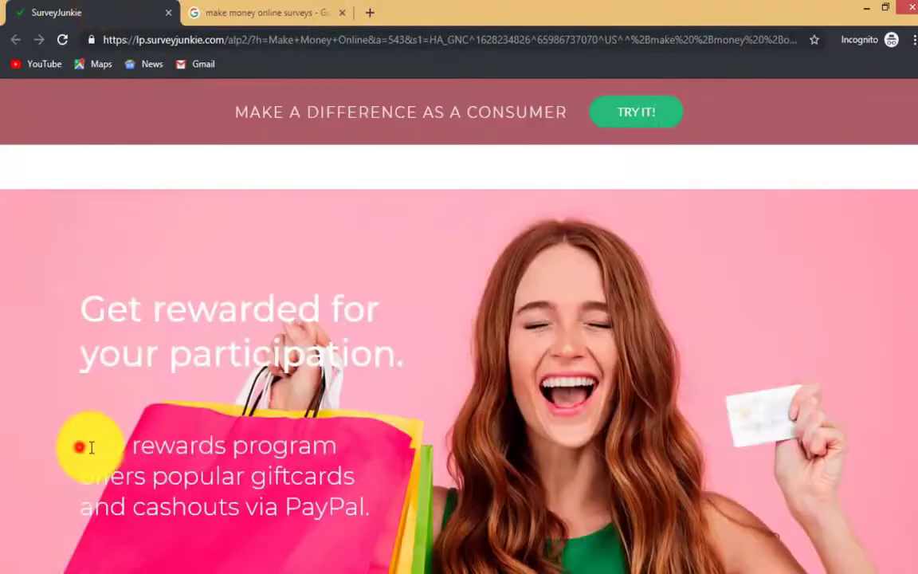
Paste 'Our rewards program offers popular giftcards and cashouts via PayPal' as Description 1
left_click_drag(89, 447, 344, 502)
right_click(344, 502)
left_click(360, 433)
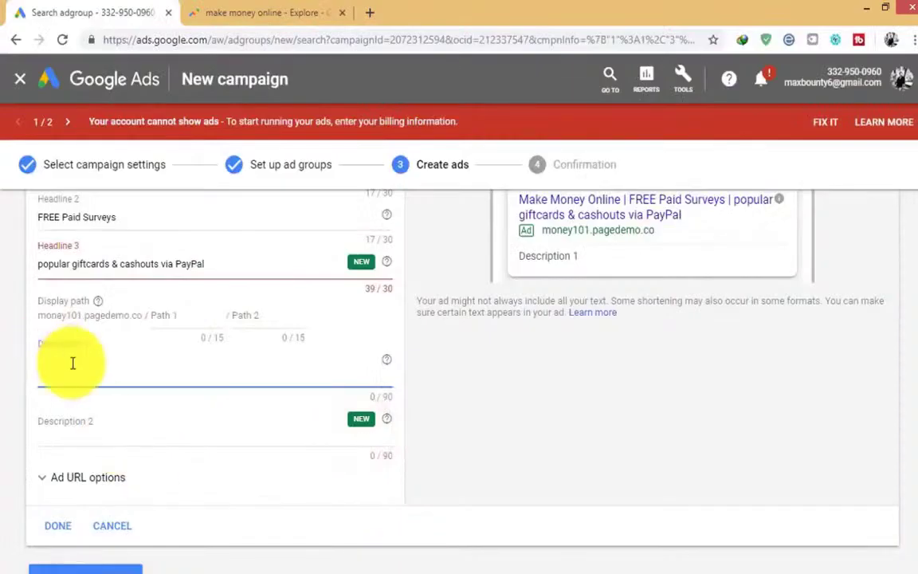
right_click(82, 373)
left_click(108, 218)
scroll(240, 476, "down", 1)
Recheck the ad's final URL and save the finished text ad
left_click(76, 515)
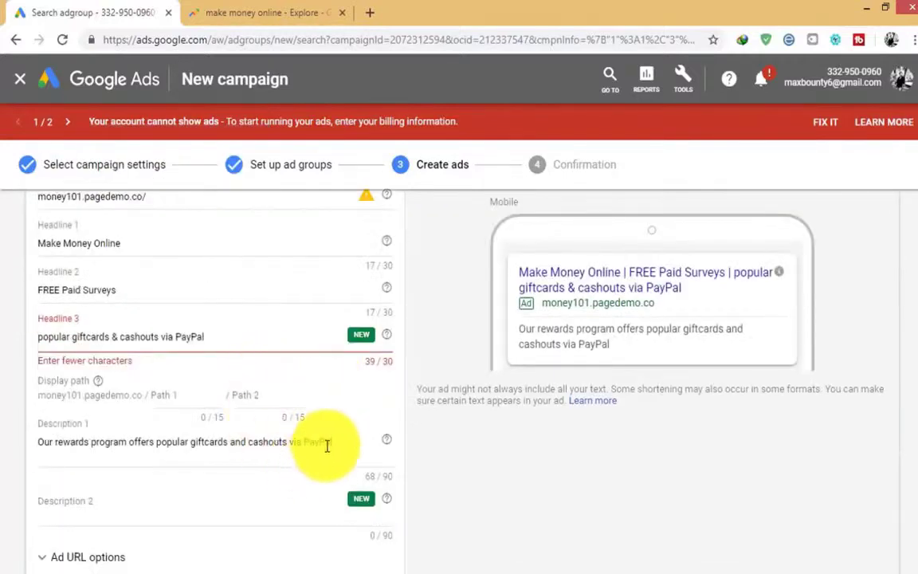
scroll(330, 445, "up", 2)
left_click(76, 269)
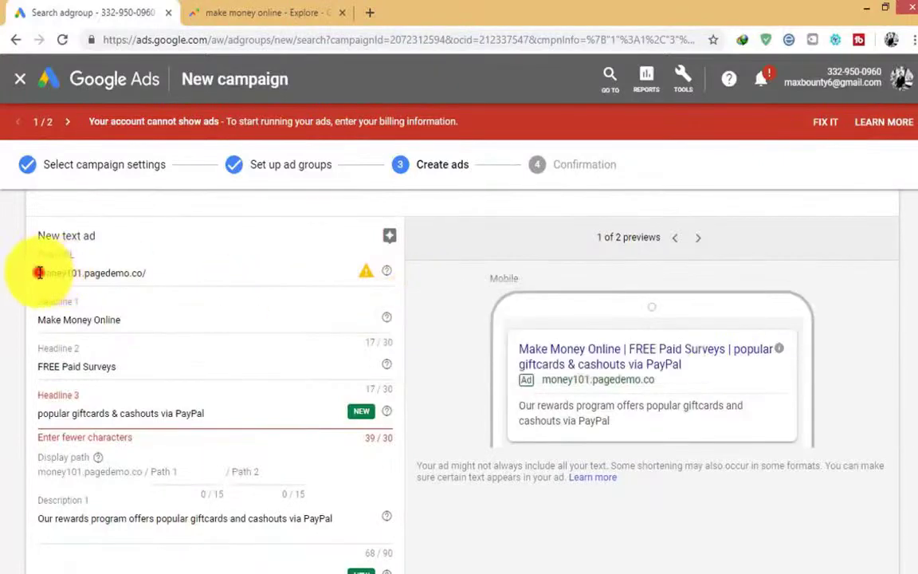
right_click(133, 36)
left_click(141, 84)
scroll(87, 359, "down", 3)
left_click(59, 467)
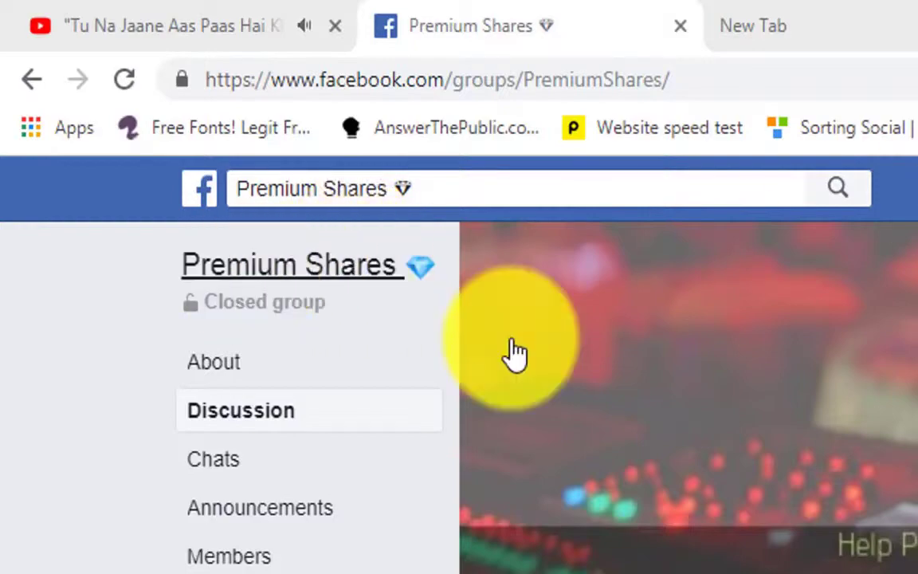
left_click(246, 80)
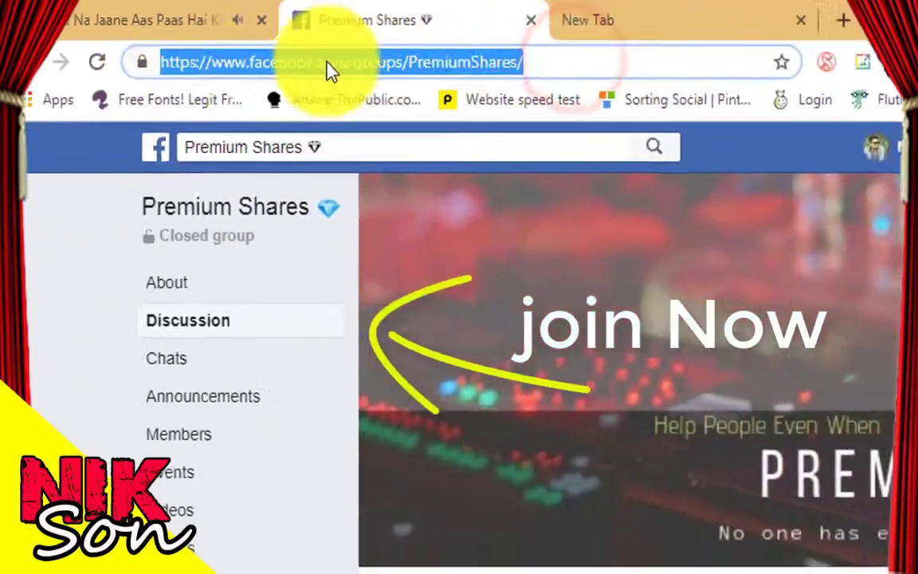
left_click(383, 62)
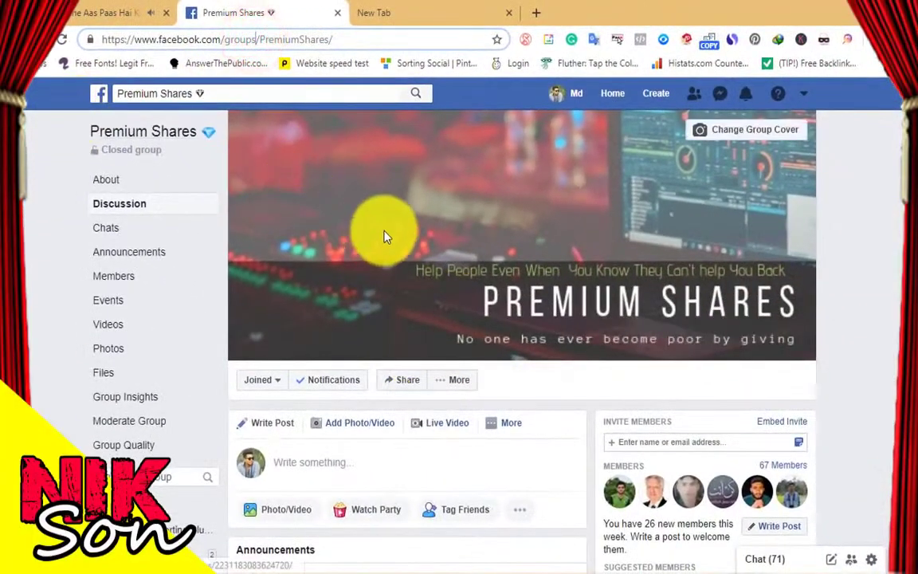
scroll(383, 237, "down", 4)
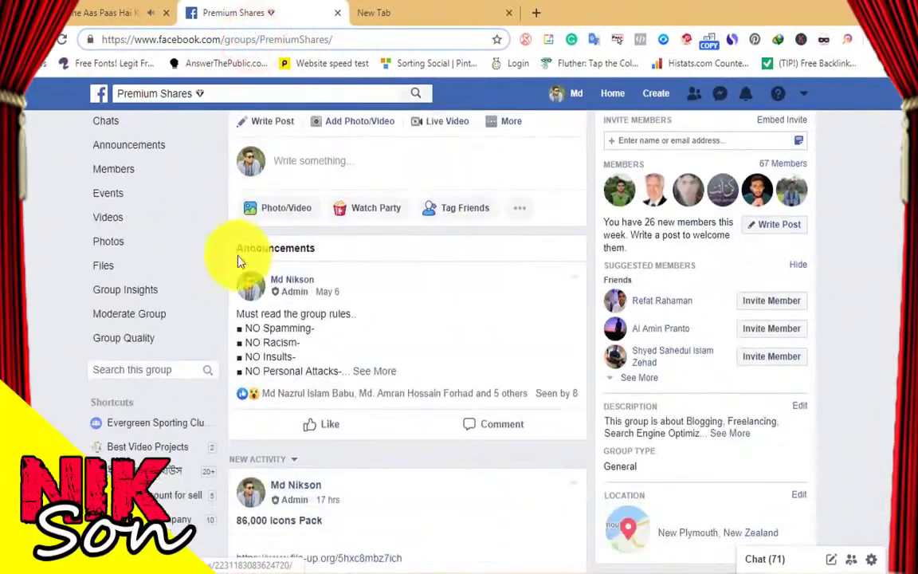
scroll(236, 276, "down", 2)
scroll(389, 344, "down", 3)
scroll(424, 383, "down", 4)
scroll(424, 380, "down", 5)
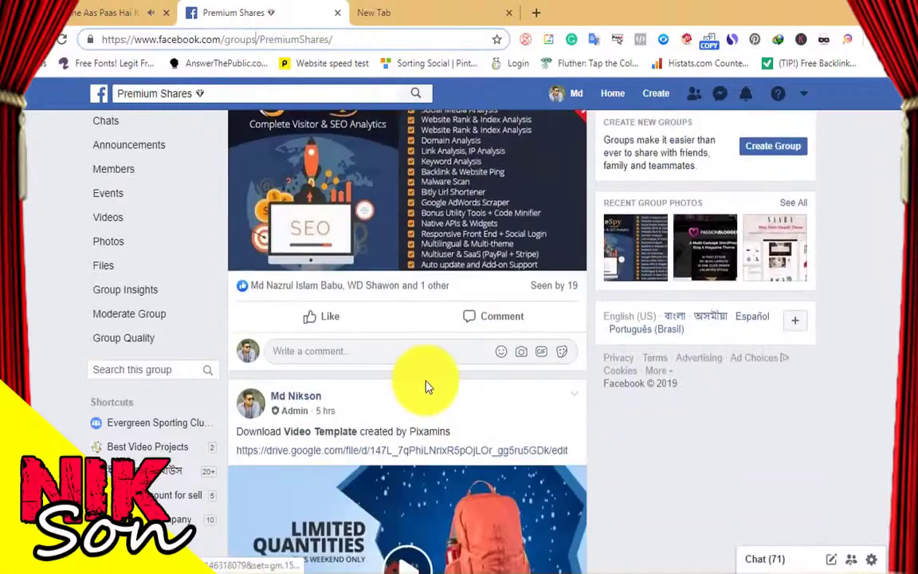
scroll(399, 379, "down", 8)
scroll(401, 374, "up", 1)
scroll(478, 375, "up", 5)
scroll(526, 375, "up", 3)
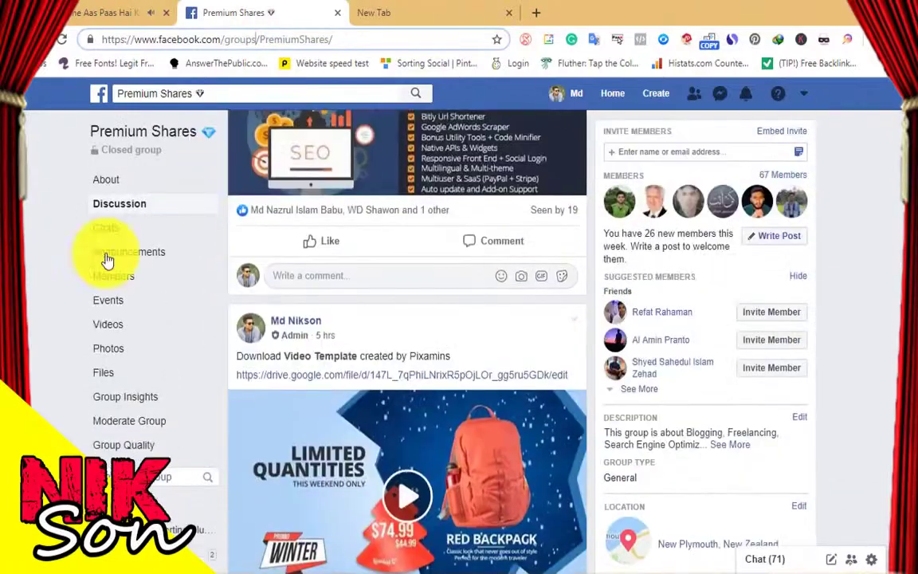